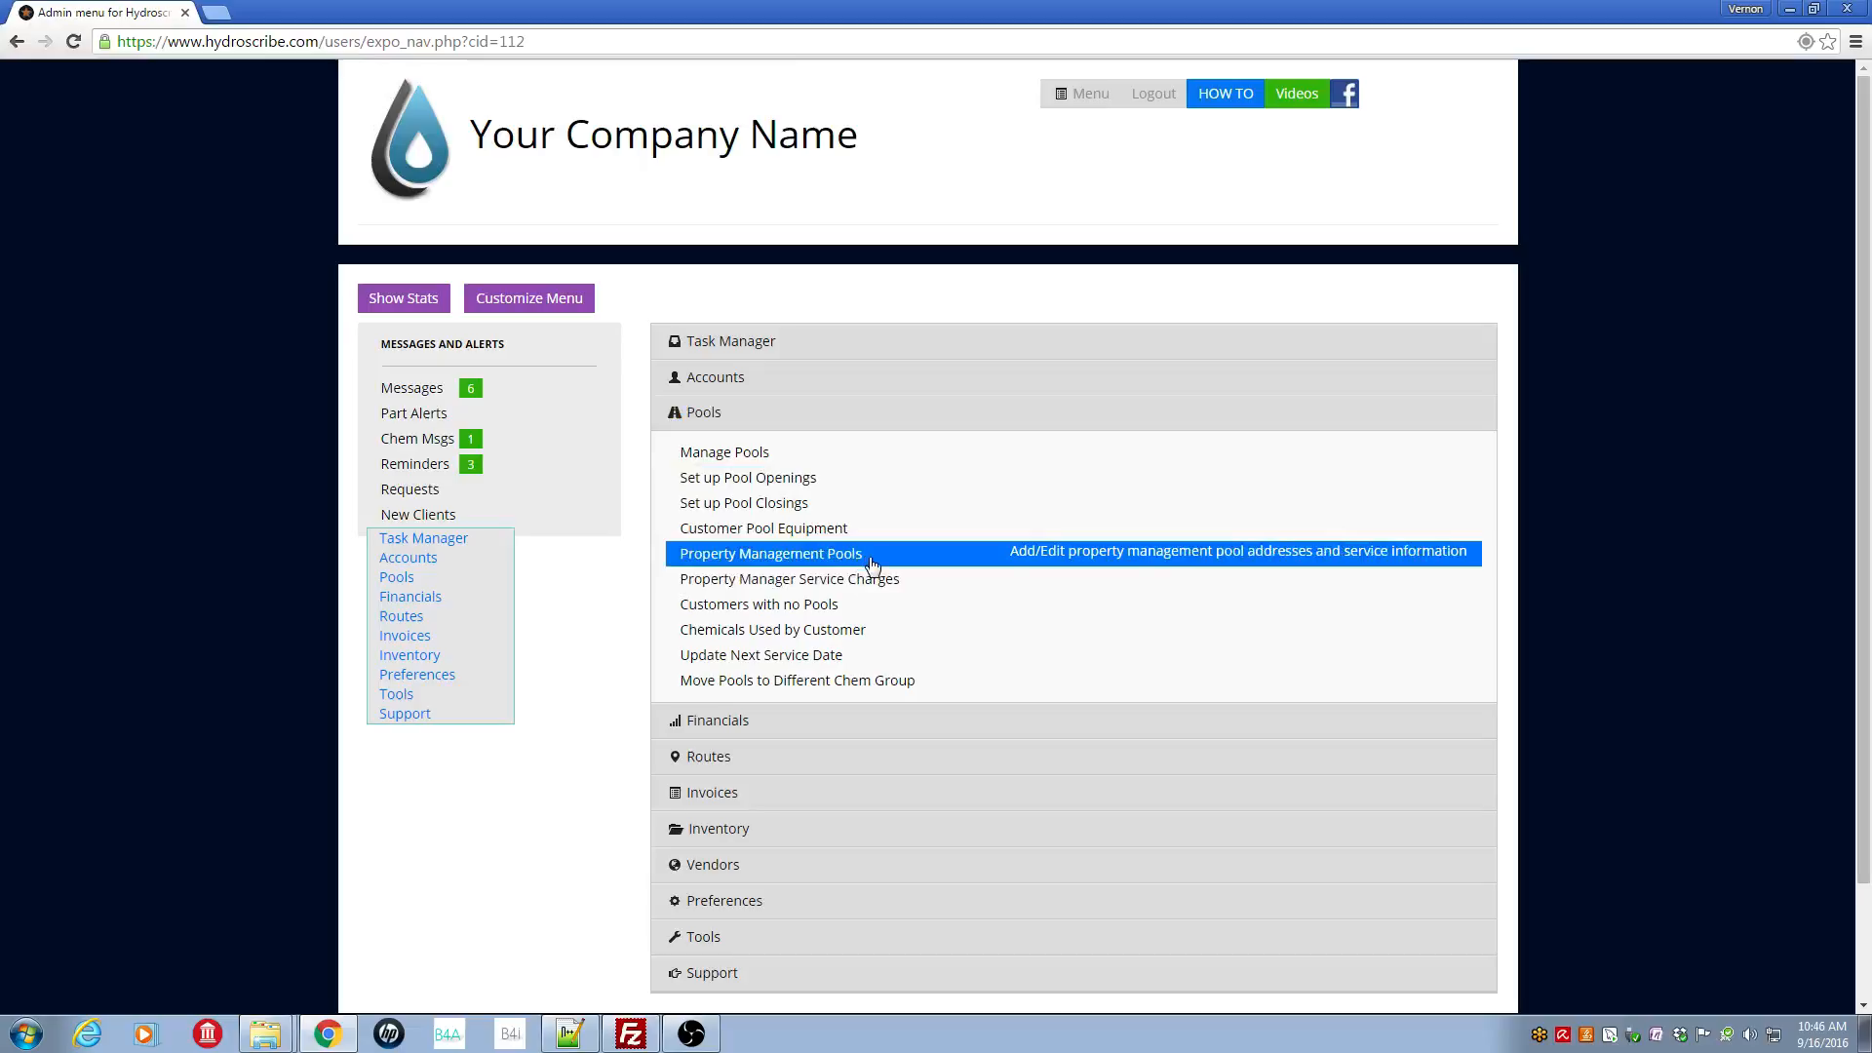
# Open pool 108 from the list of managed pools for editing and go to its service period settings
pyautogui.click(786, 456)
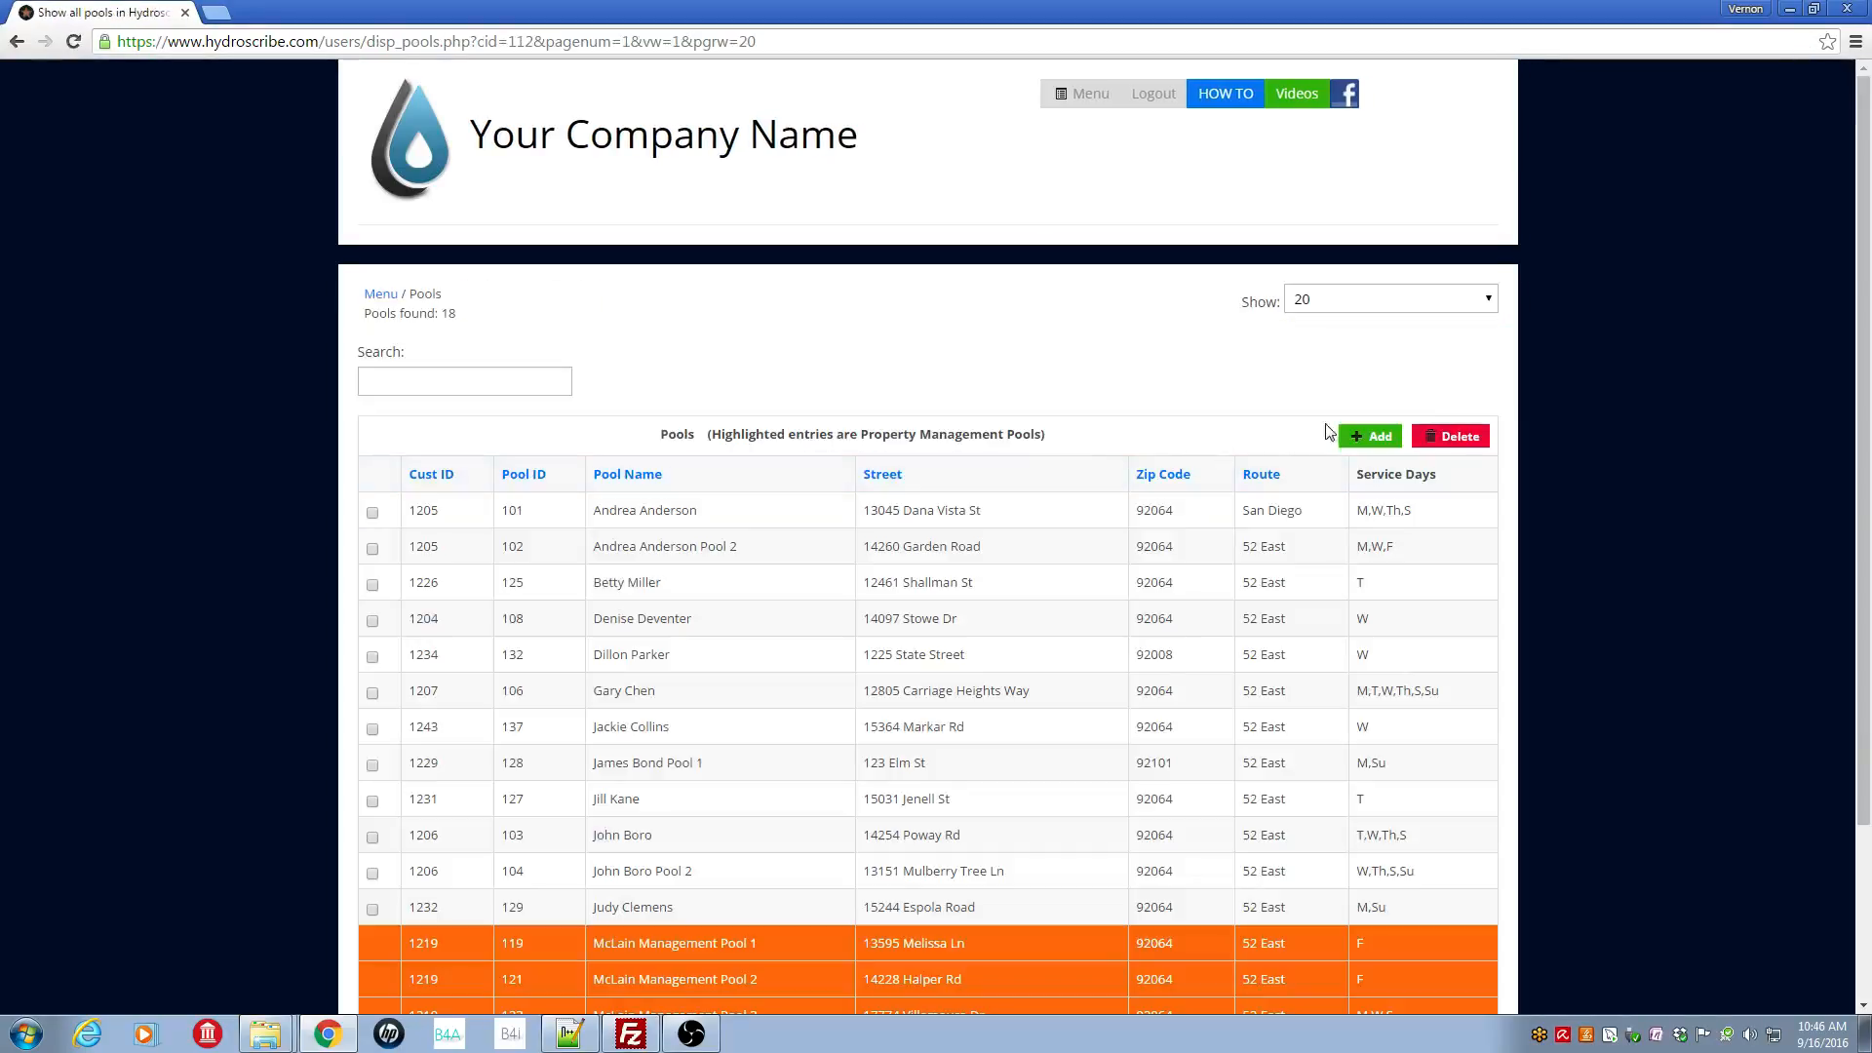
pyautogui.scroll(-2, 1862, 326)
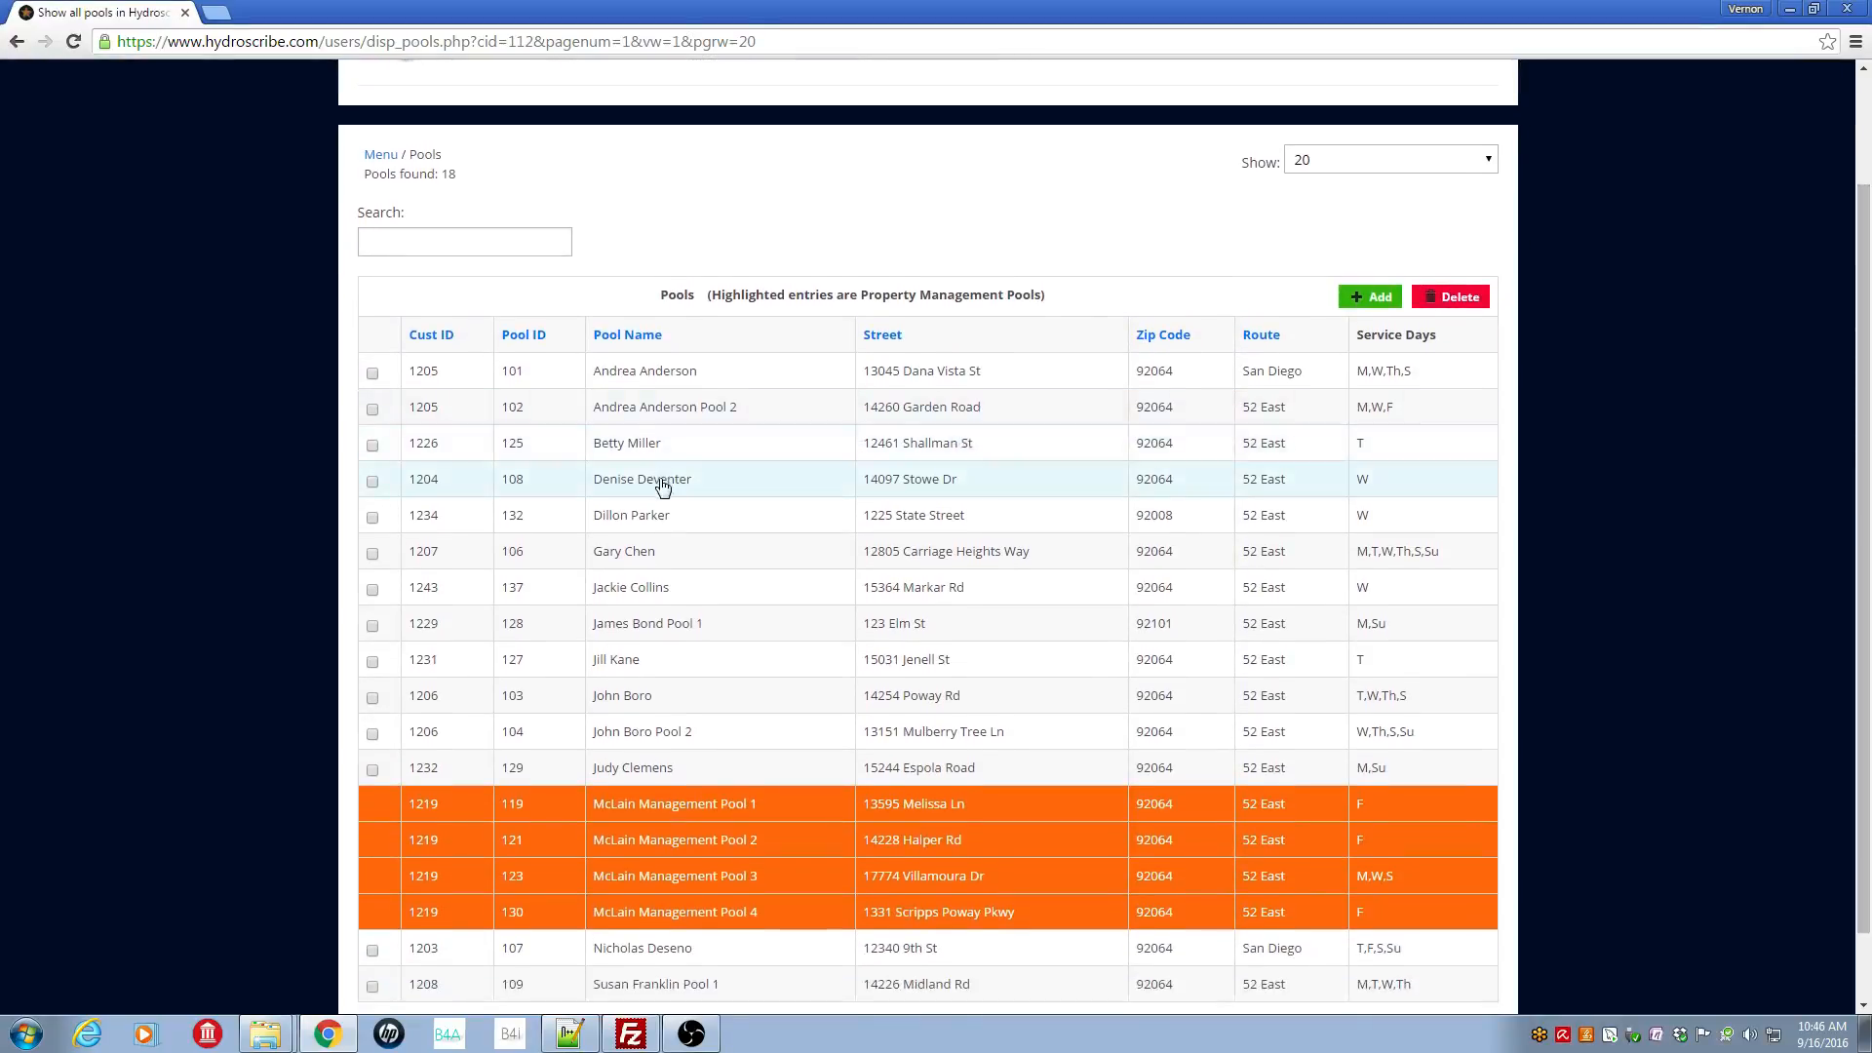
pyautogui.click(705, 484)
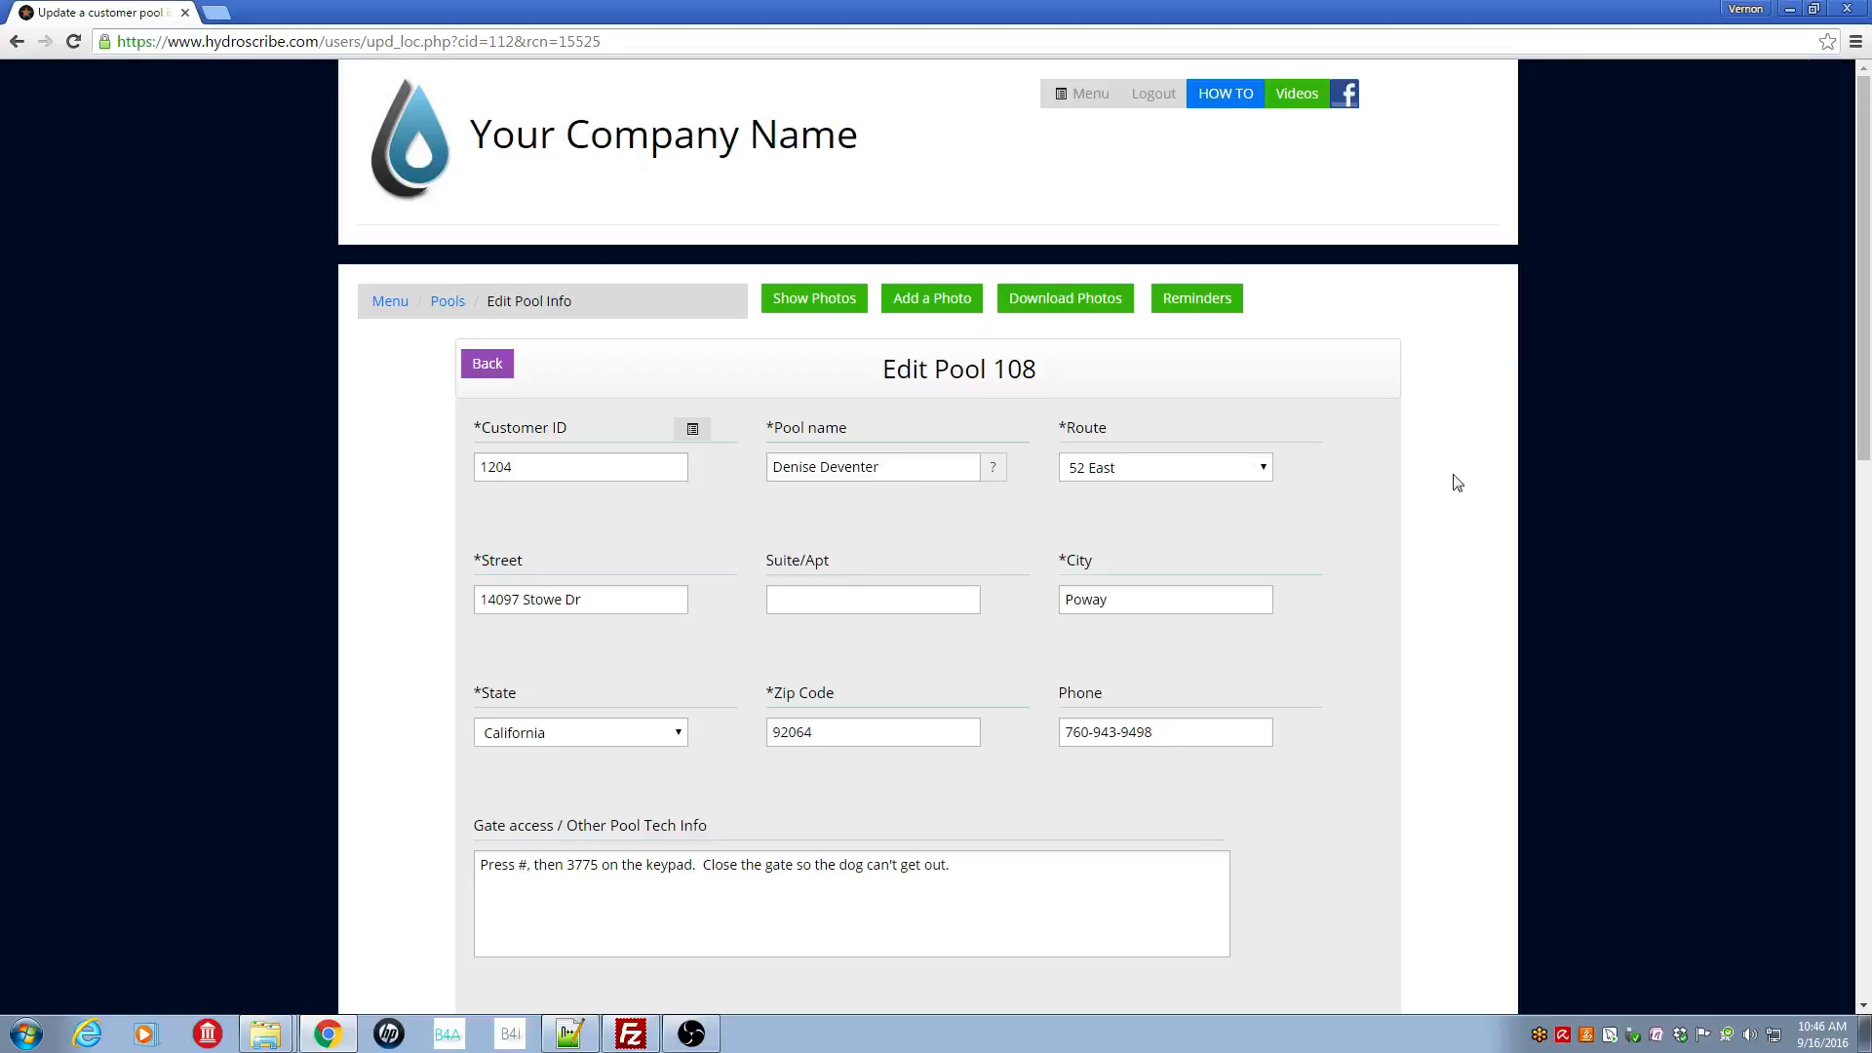
pyautogui.moveTo(1867, 317); pyautogui.dragTo(1867, 700)
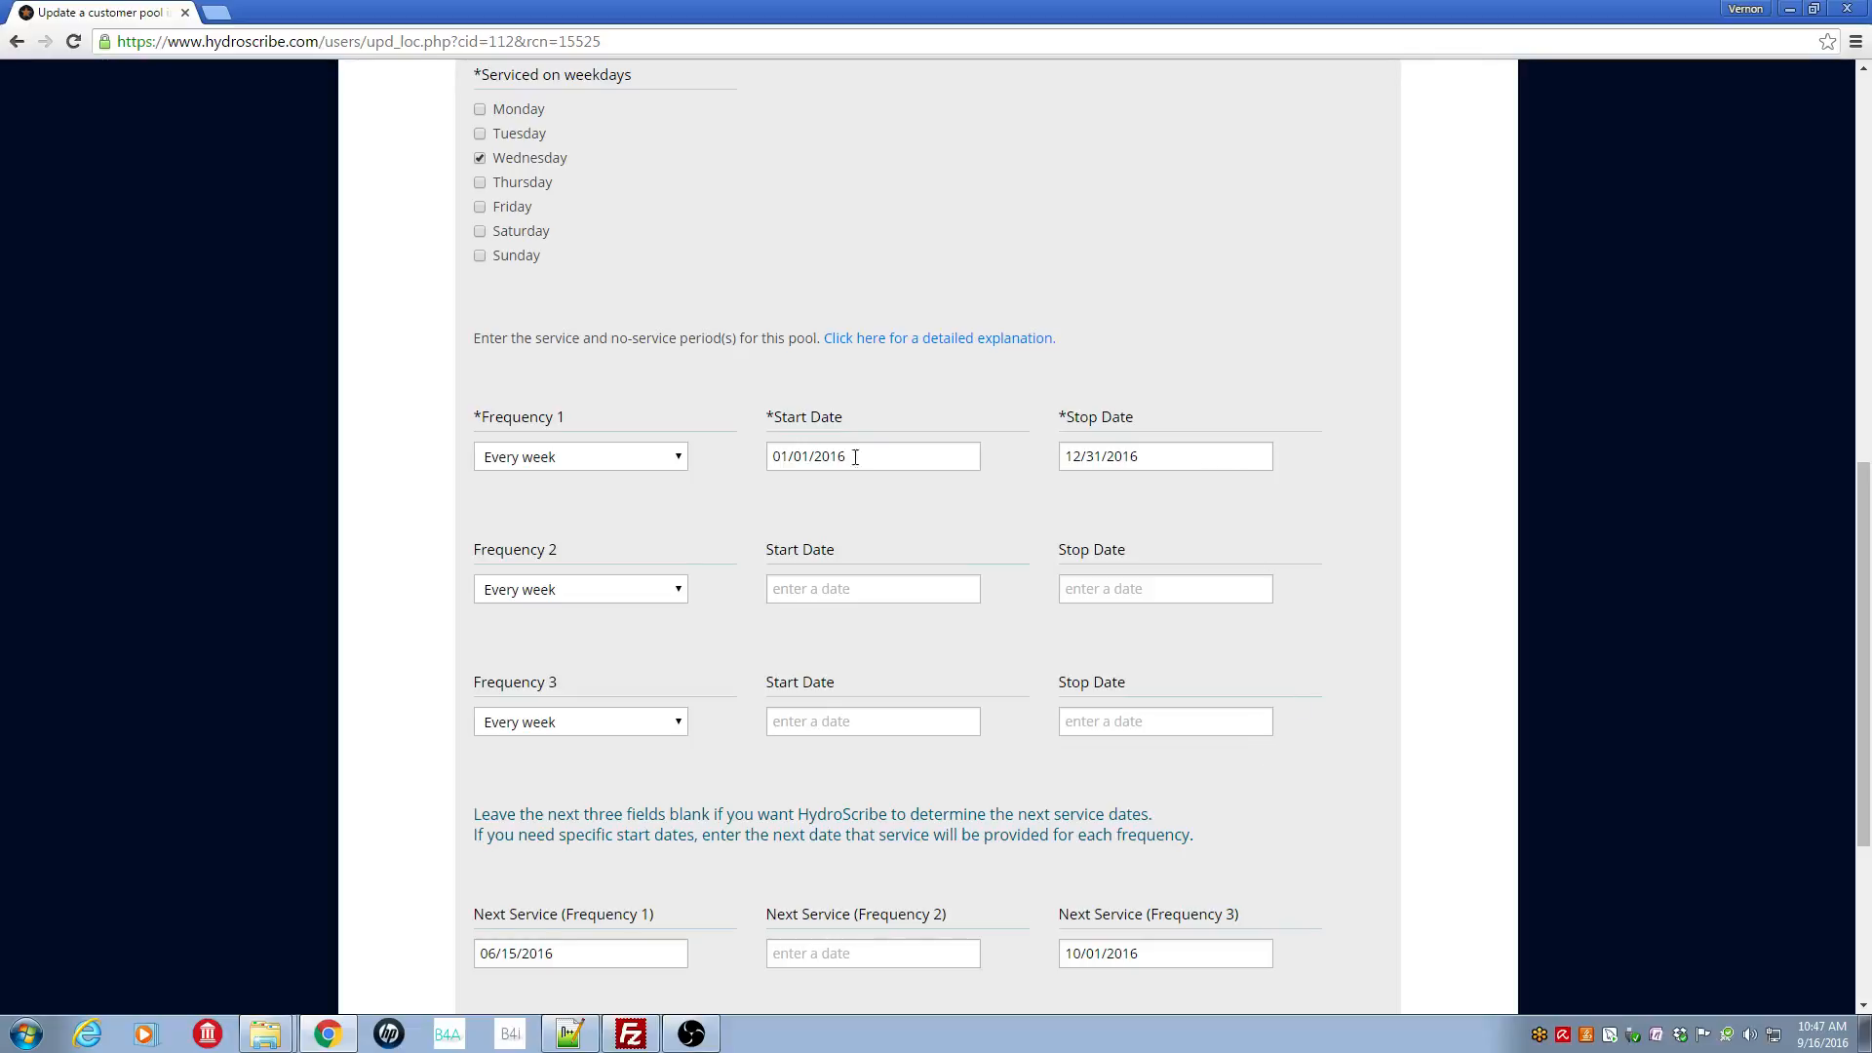
# Set Frequency 1 of the pool's service schedule to every two weeks
pyautogui.moveTo(850, 459); pyautogui.dragTo(817, 456)
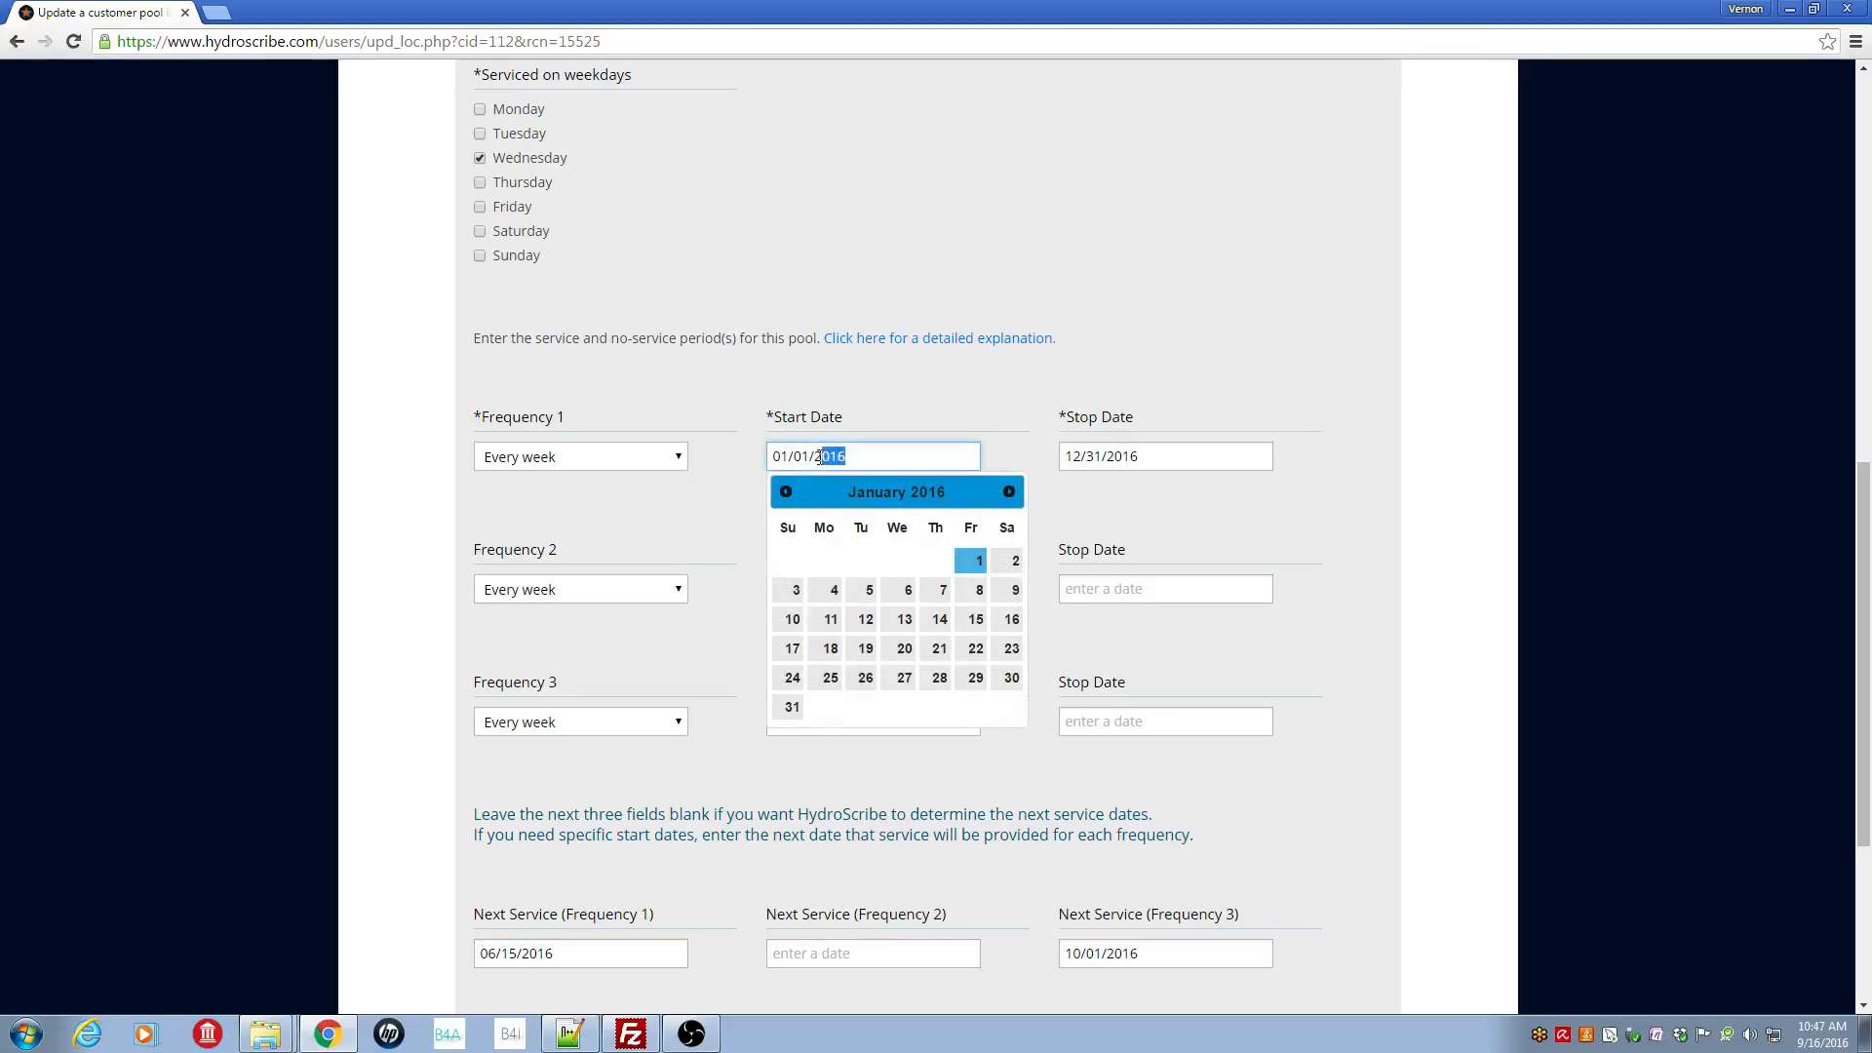
pyautogui.click(967, 391)
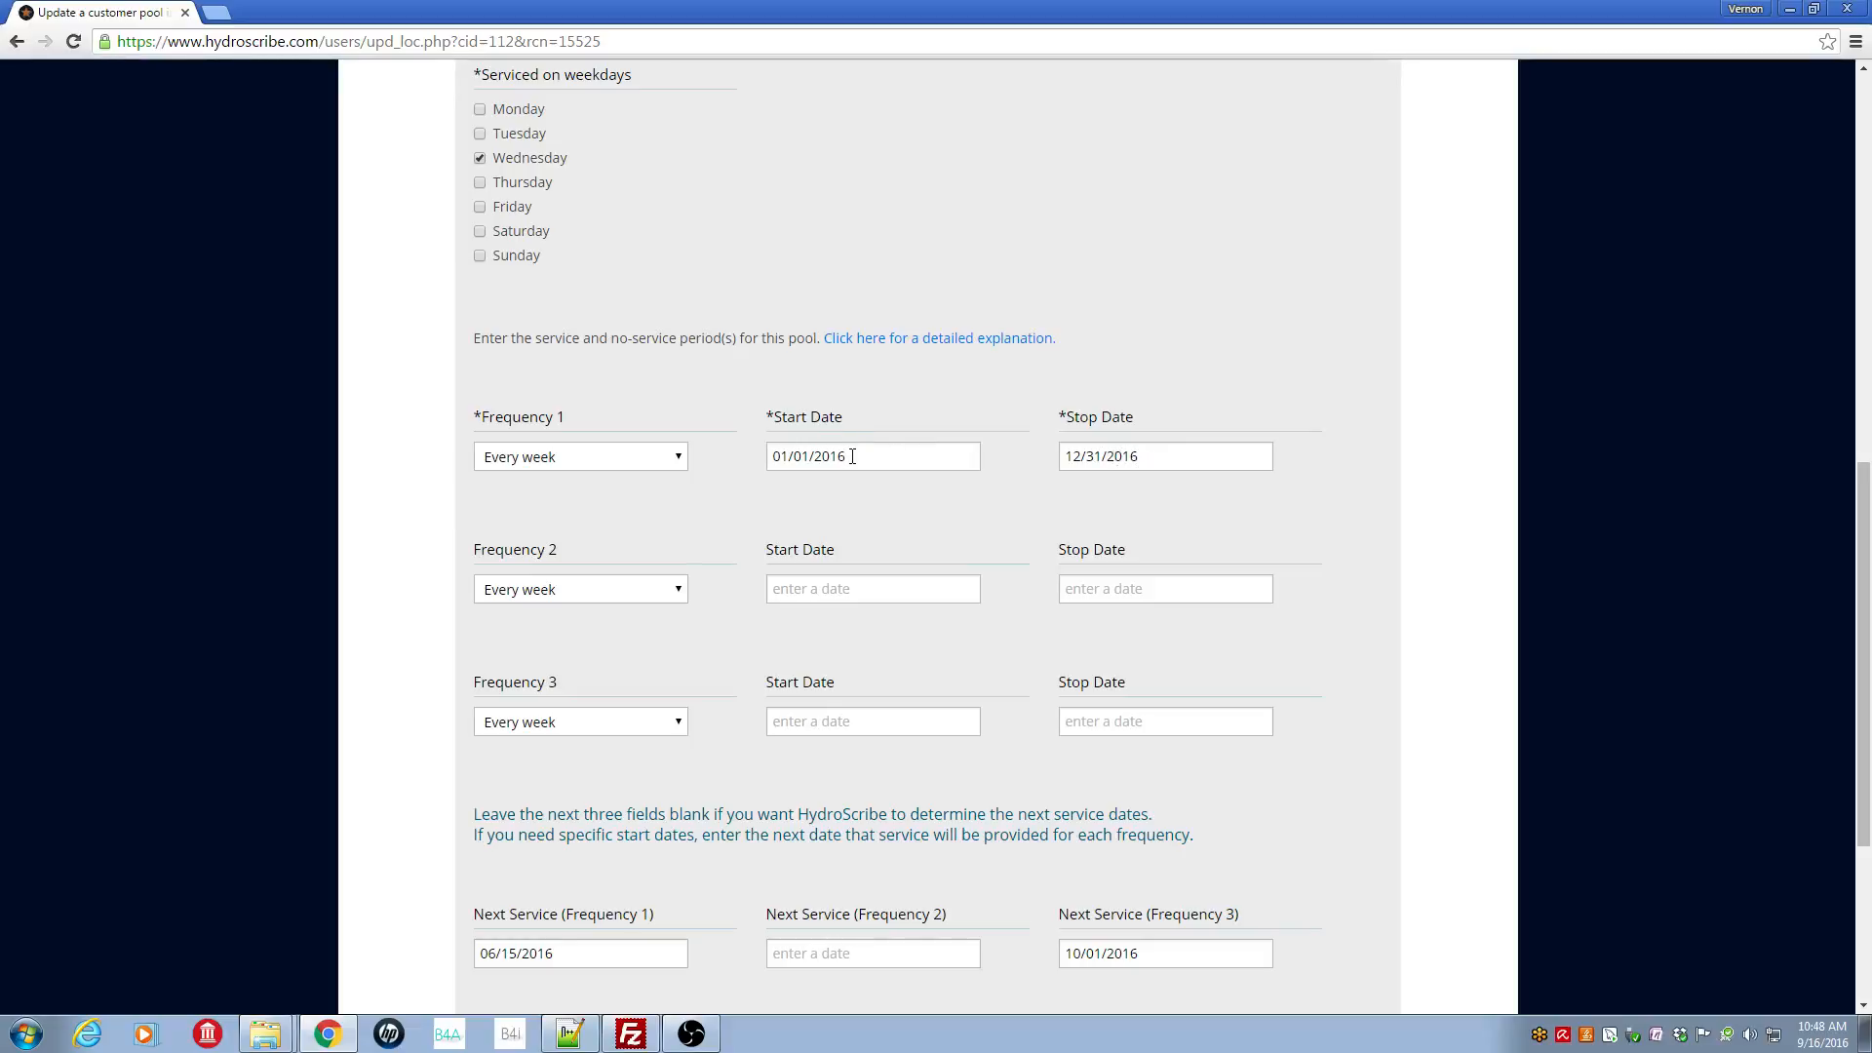
pyautogui.click(680, 469)
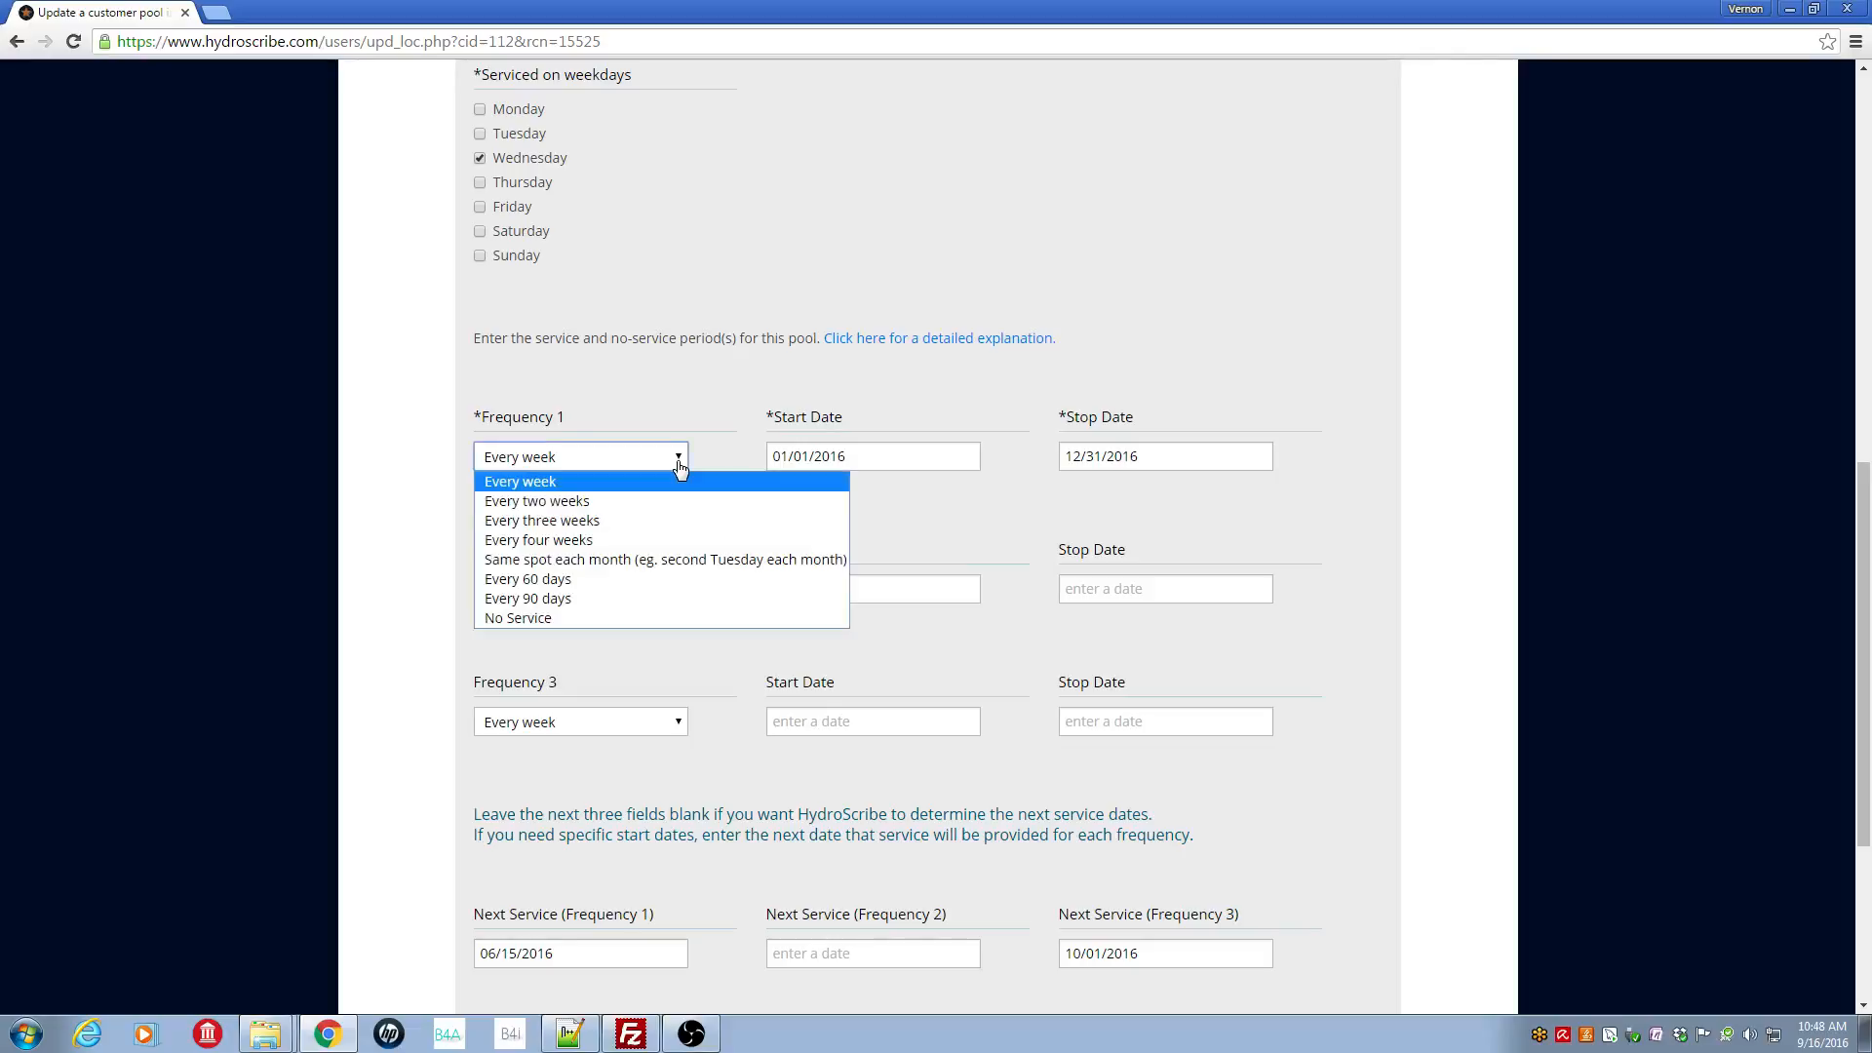
pyautogui.click(598, 503)
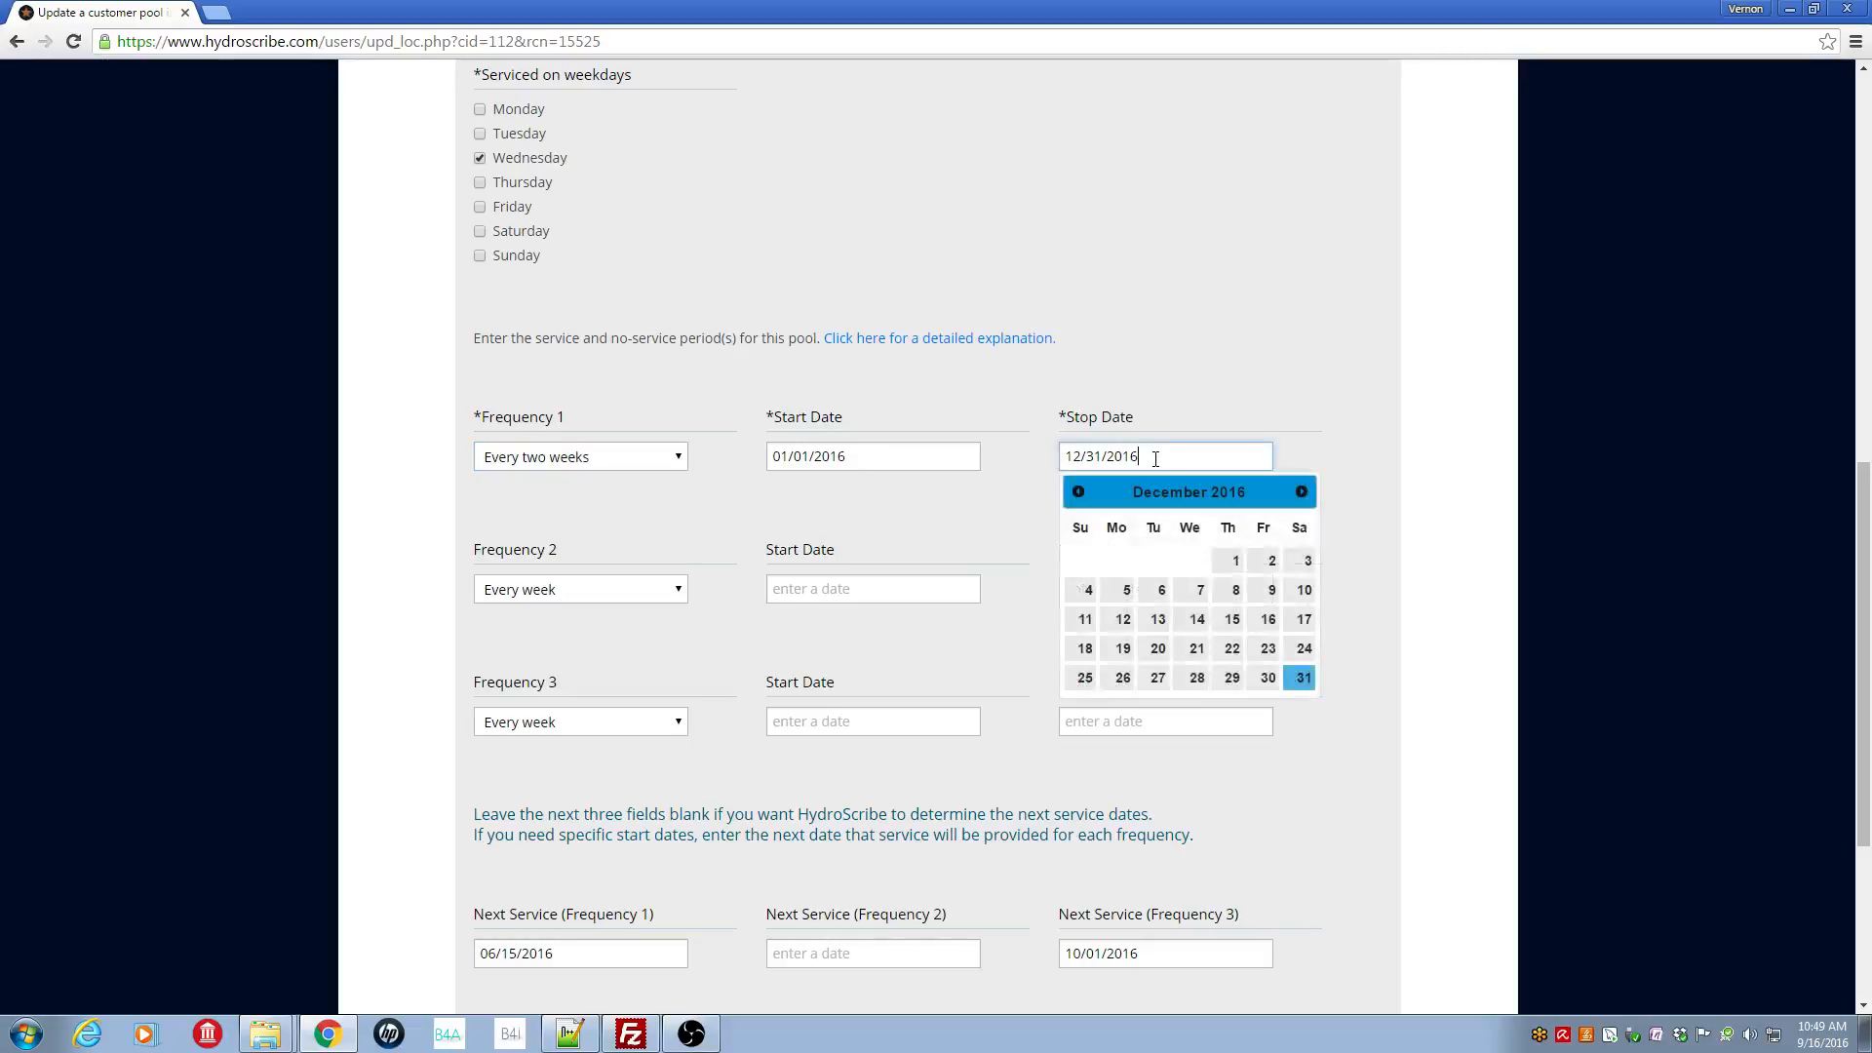
# Set the Frequency 1 stop date to 06/30/2016
pyautogui.click(1078, 492)
pyautogui.click(1078, 492)
pyautogui.click(1078, 492)
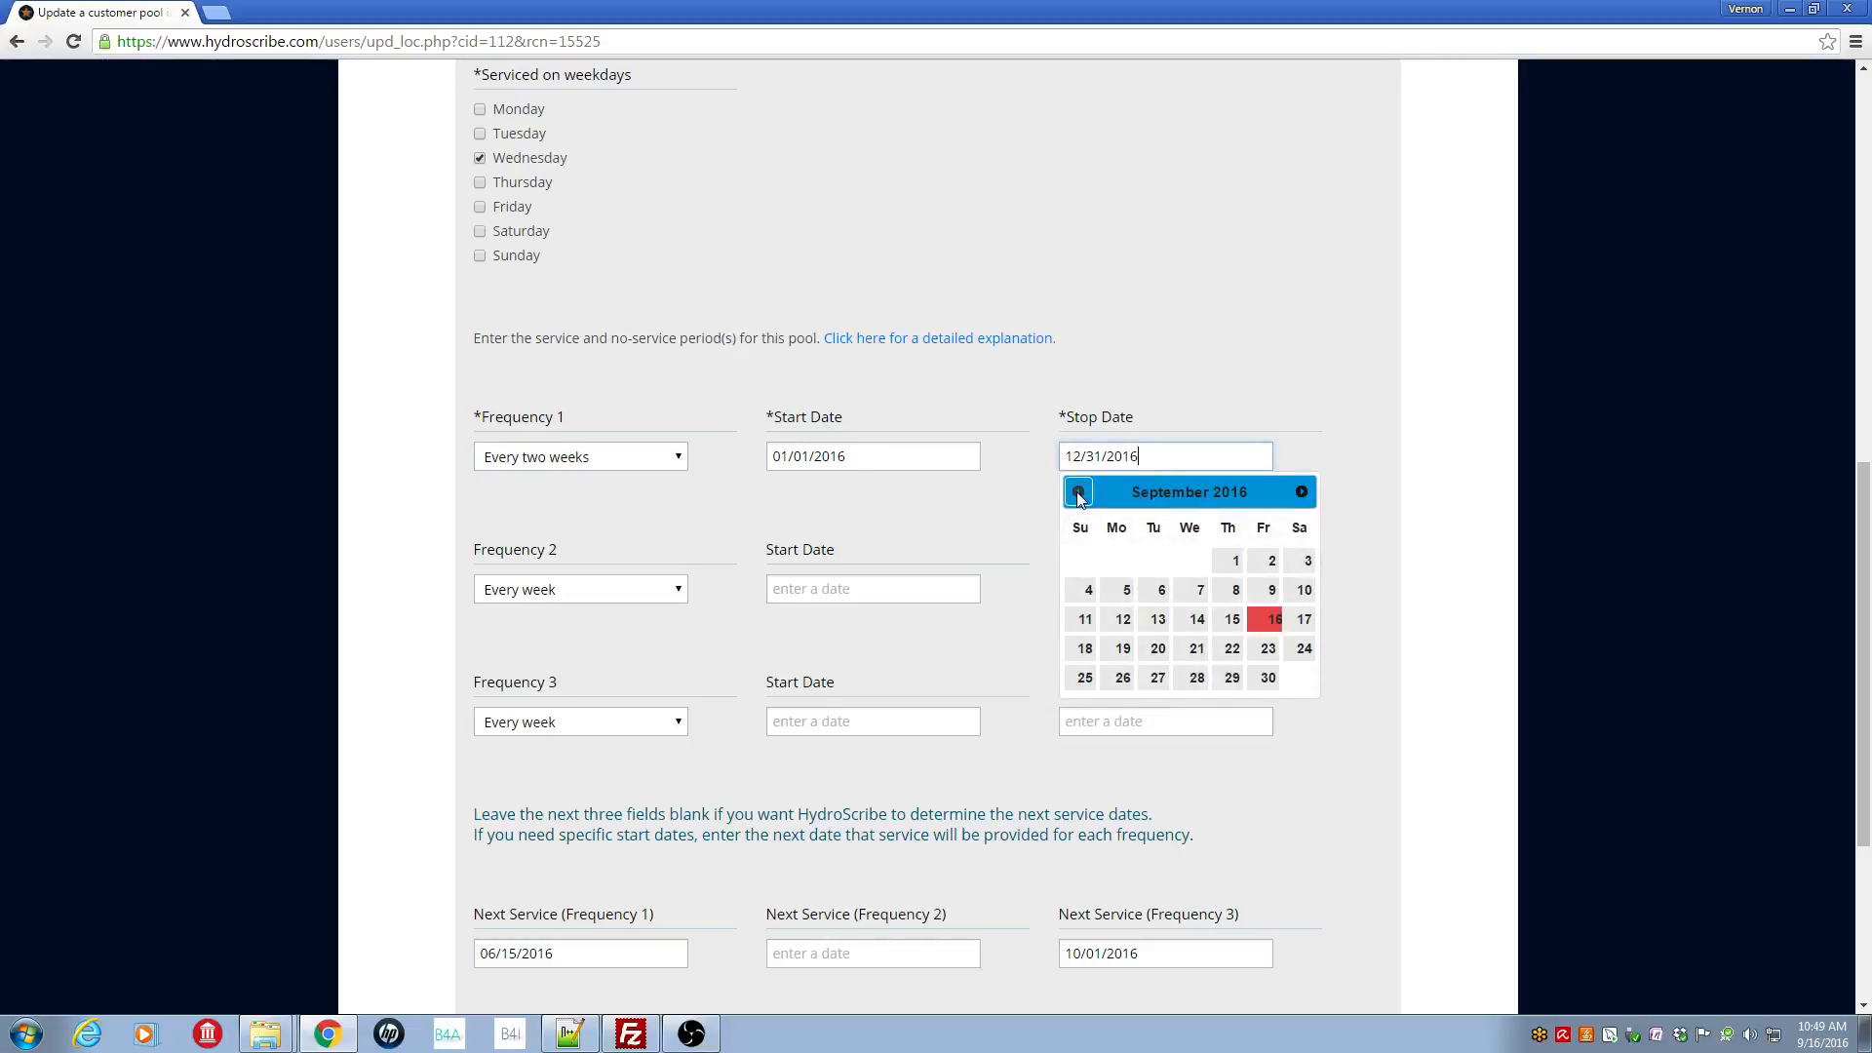
pyautogui.click(1078, 492)
pyautogui.click(1078, 493)
pyautogui.click(1078, 492)
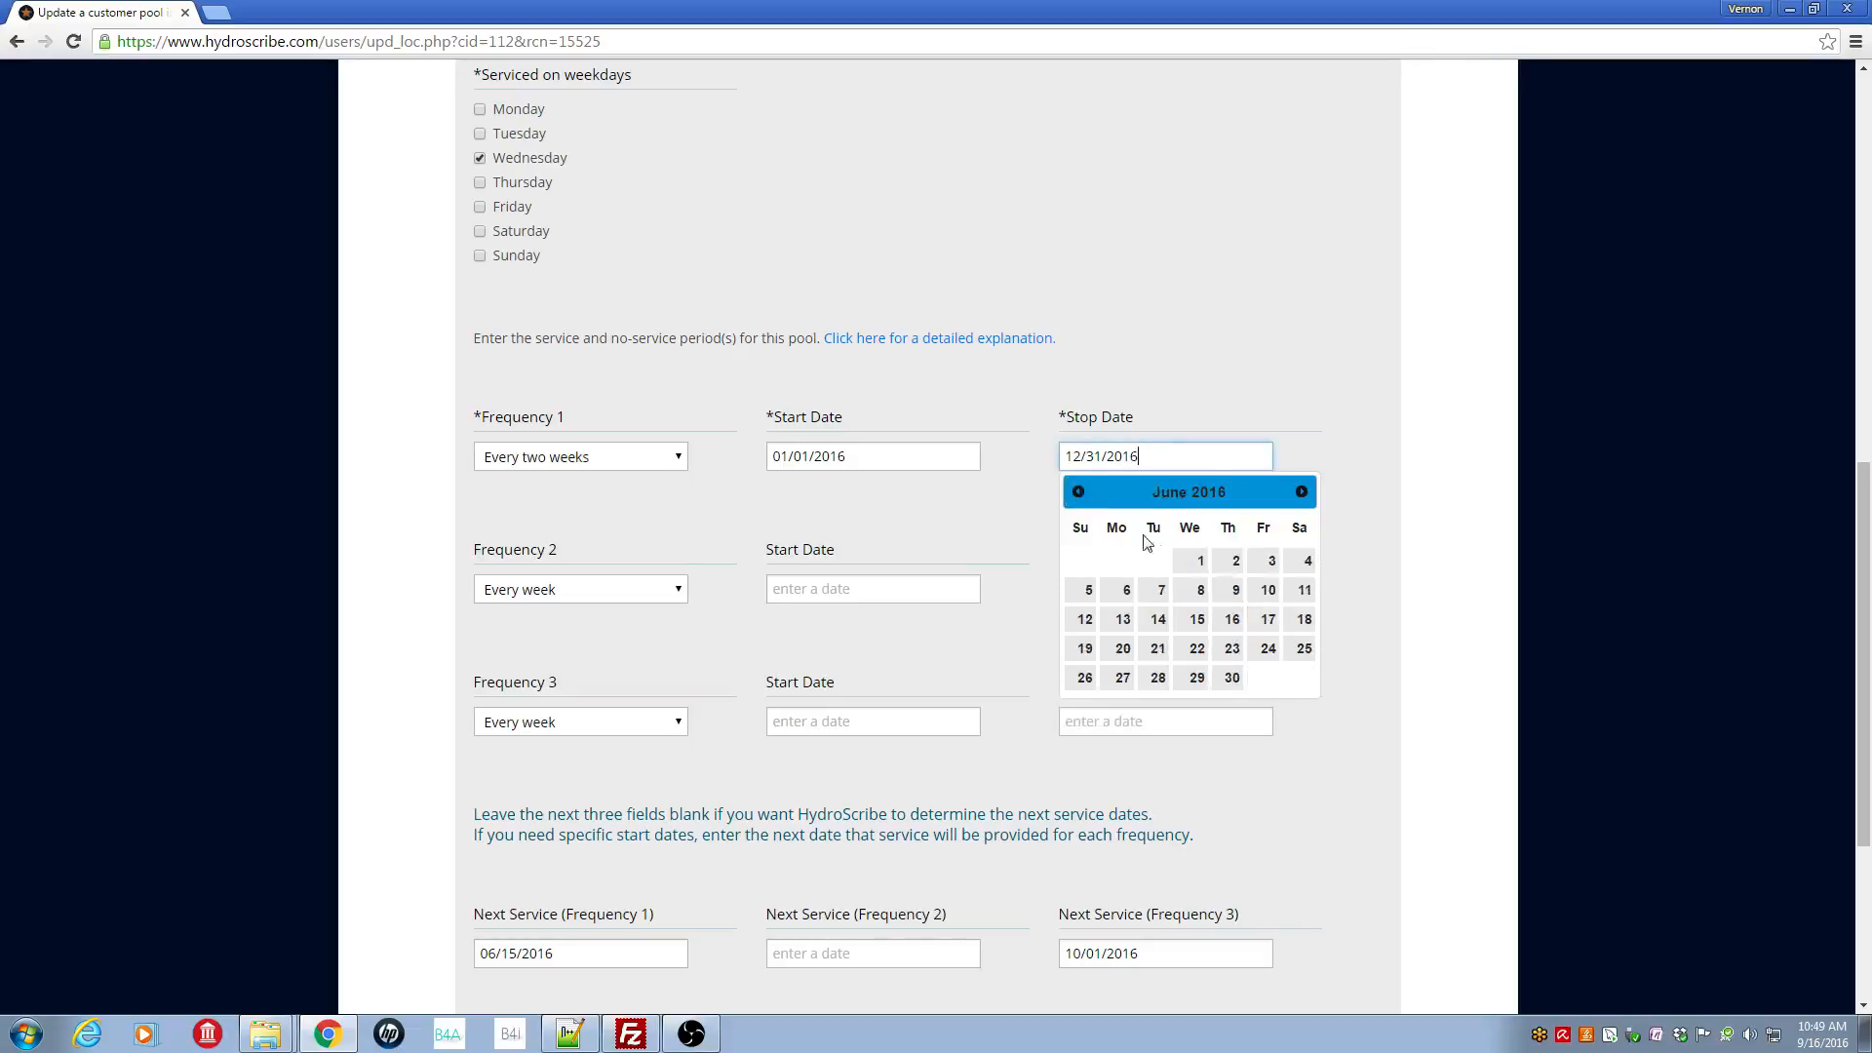
pyautogui.click(1229, 678)
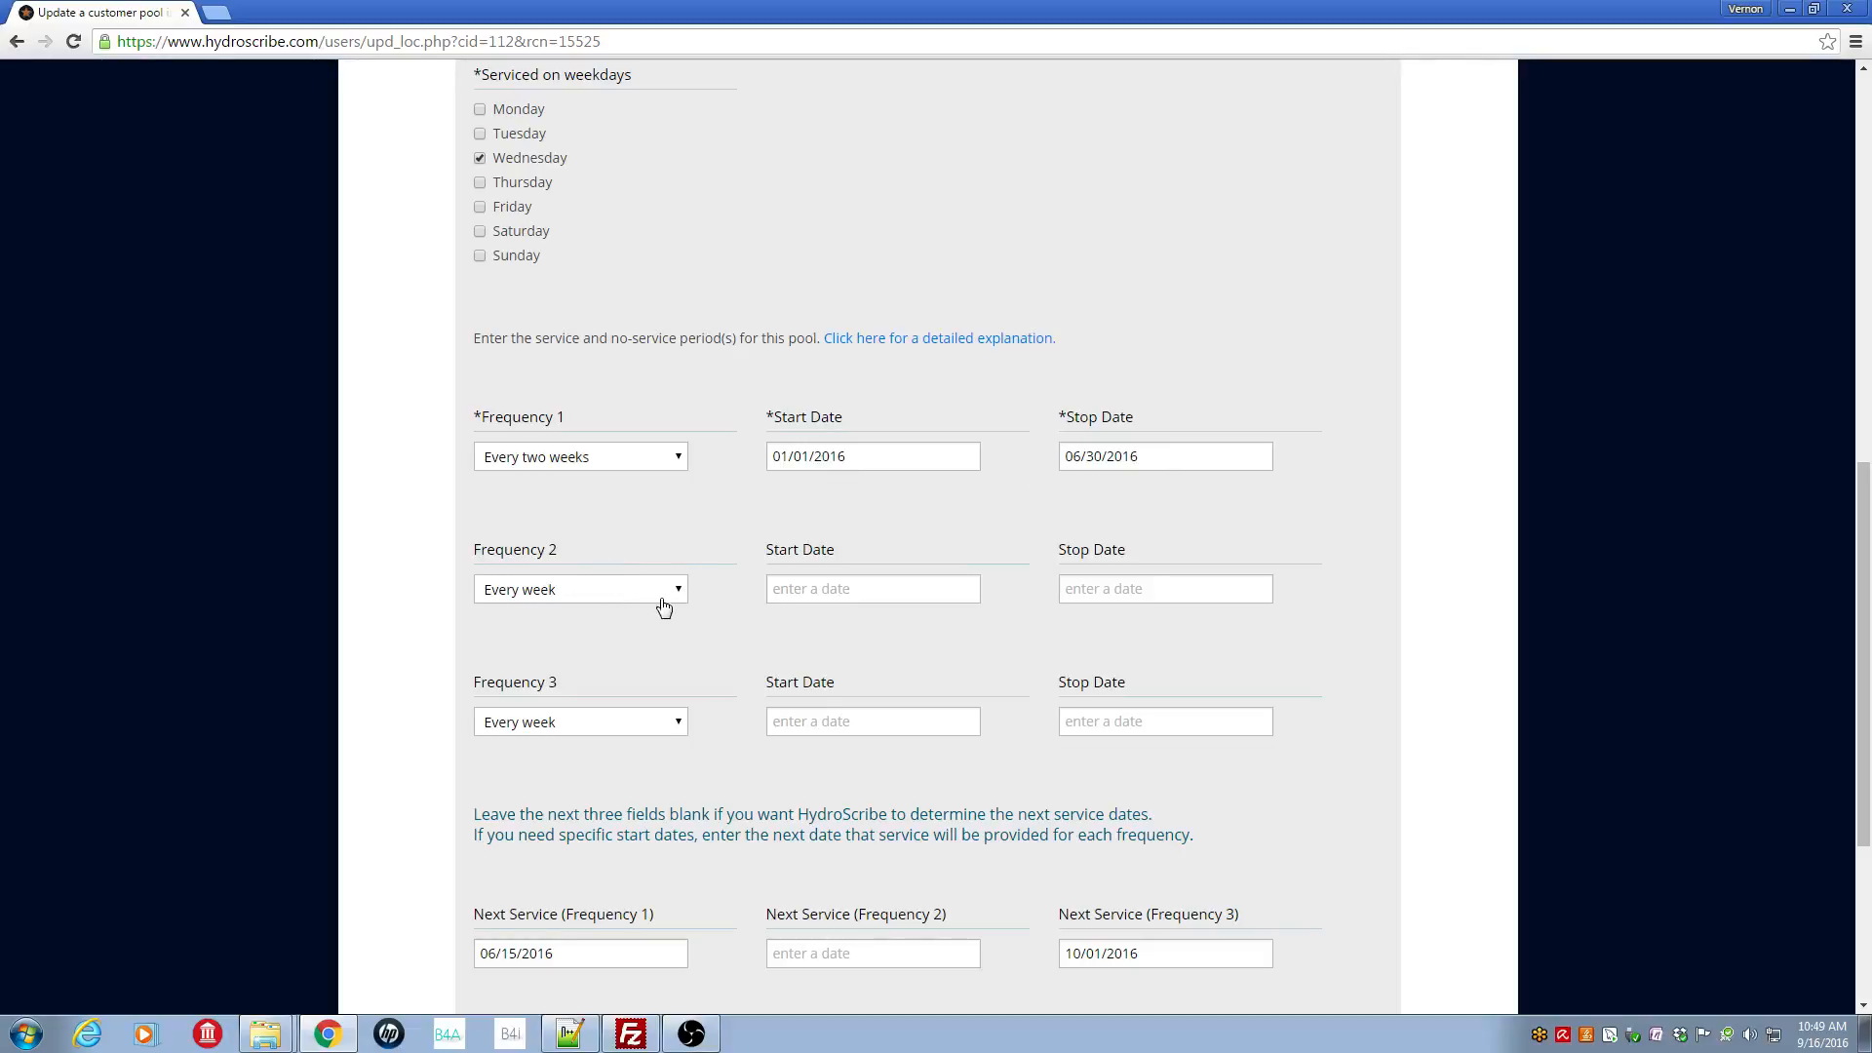
# Give the weekly Frequency 2 period a start date of 07/01/2016 and a stop date of 09/30/2016
pyautogui.click(797, 591)
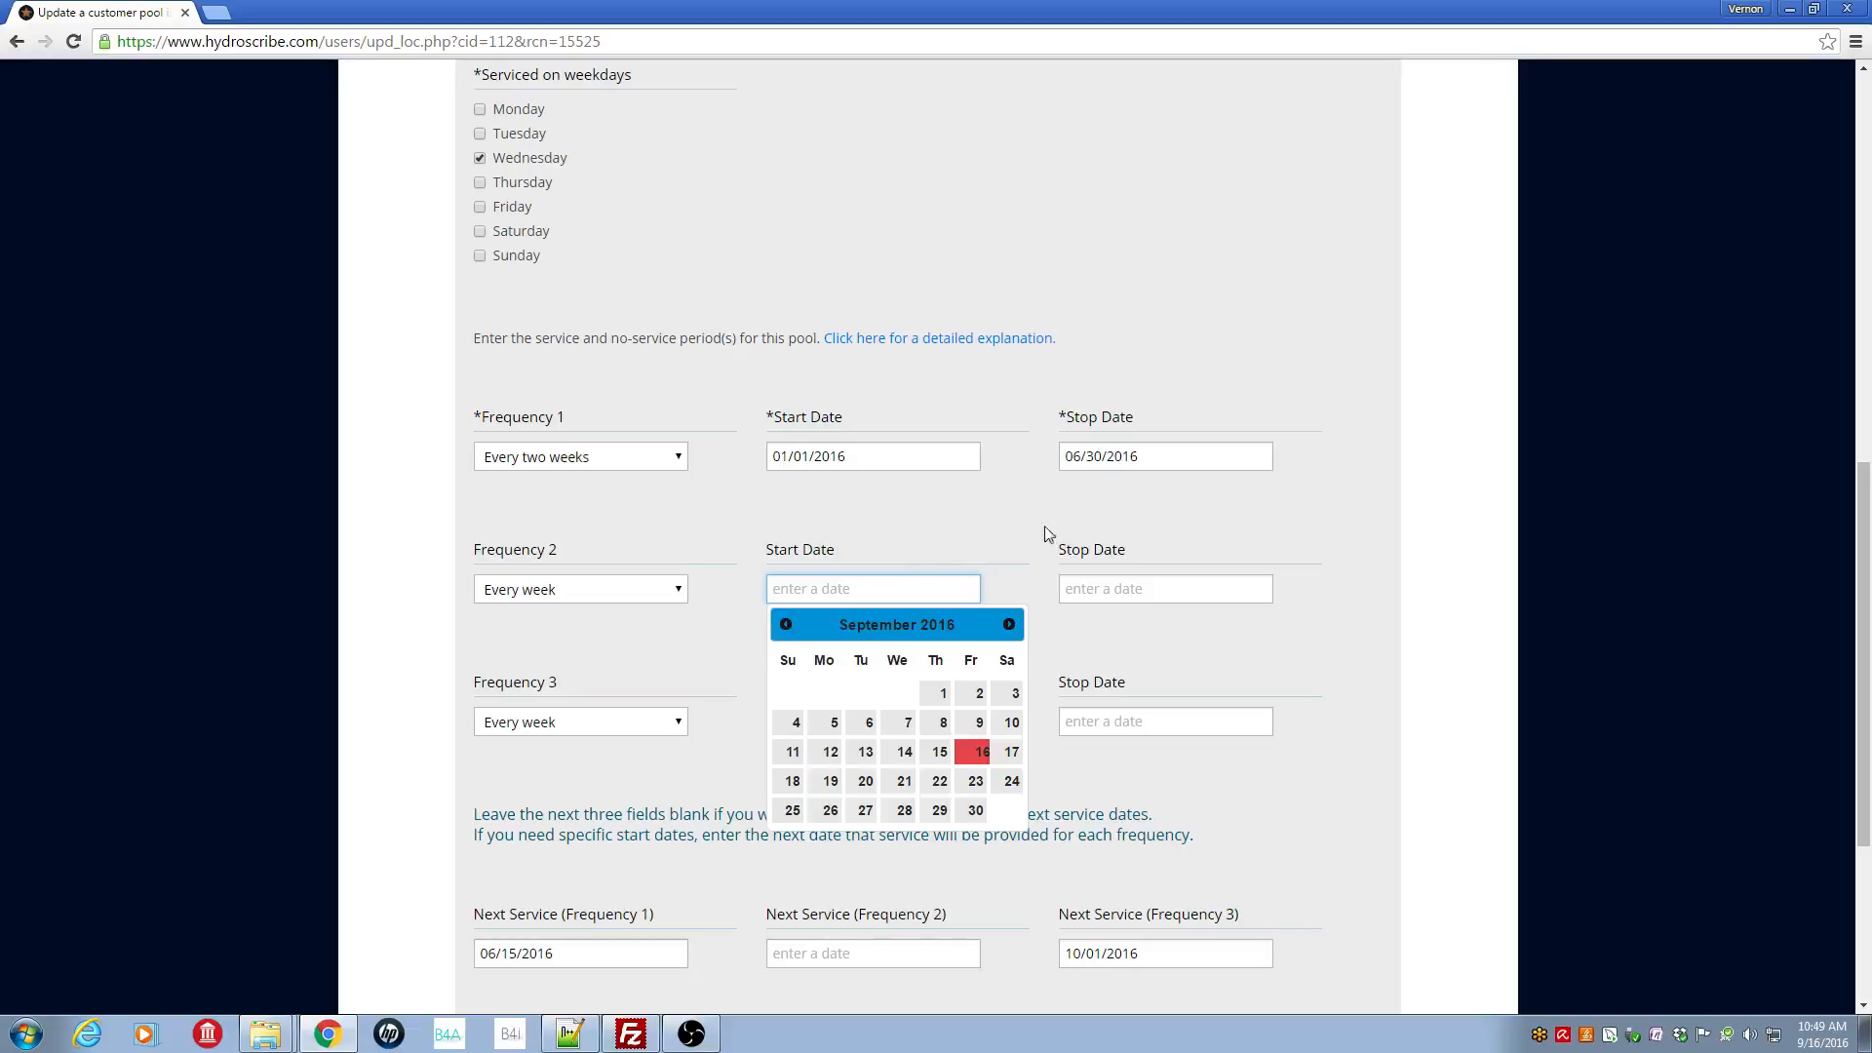
pyautogui.click(786, 625)
pyautogui.click(787, 625)
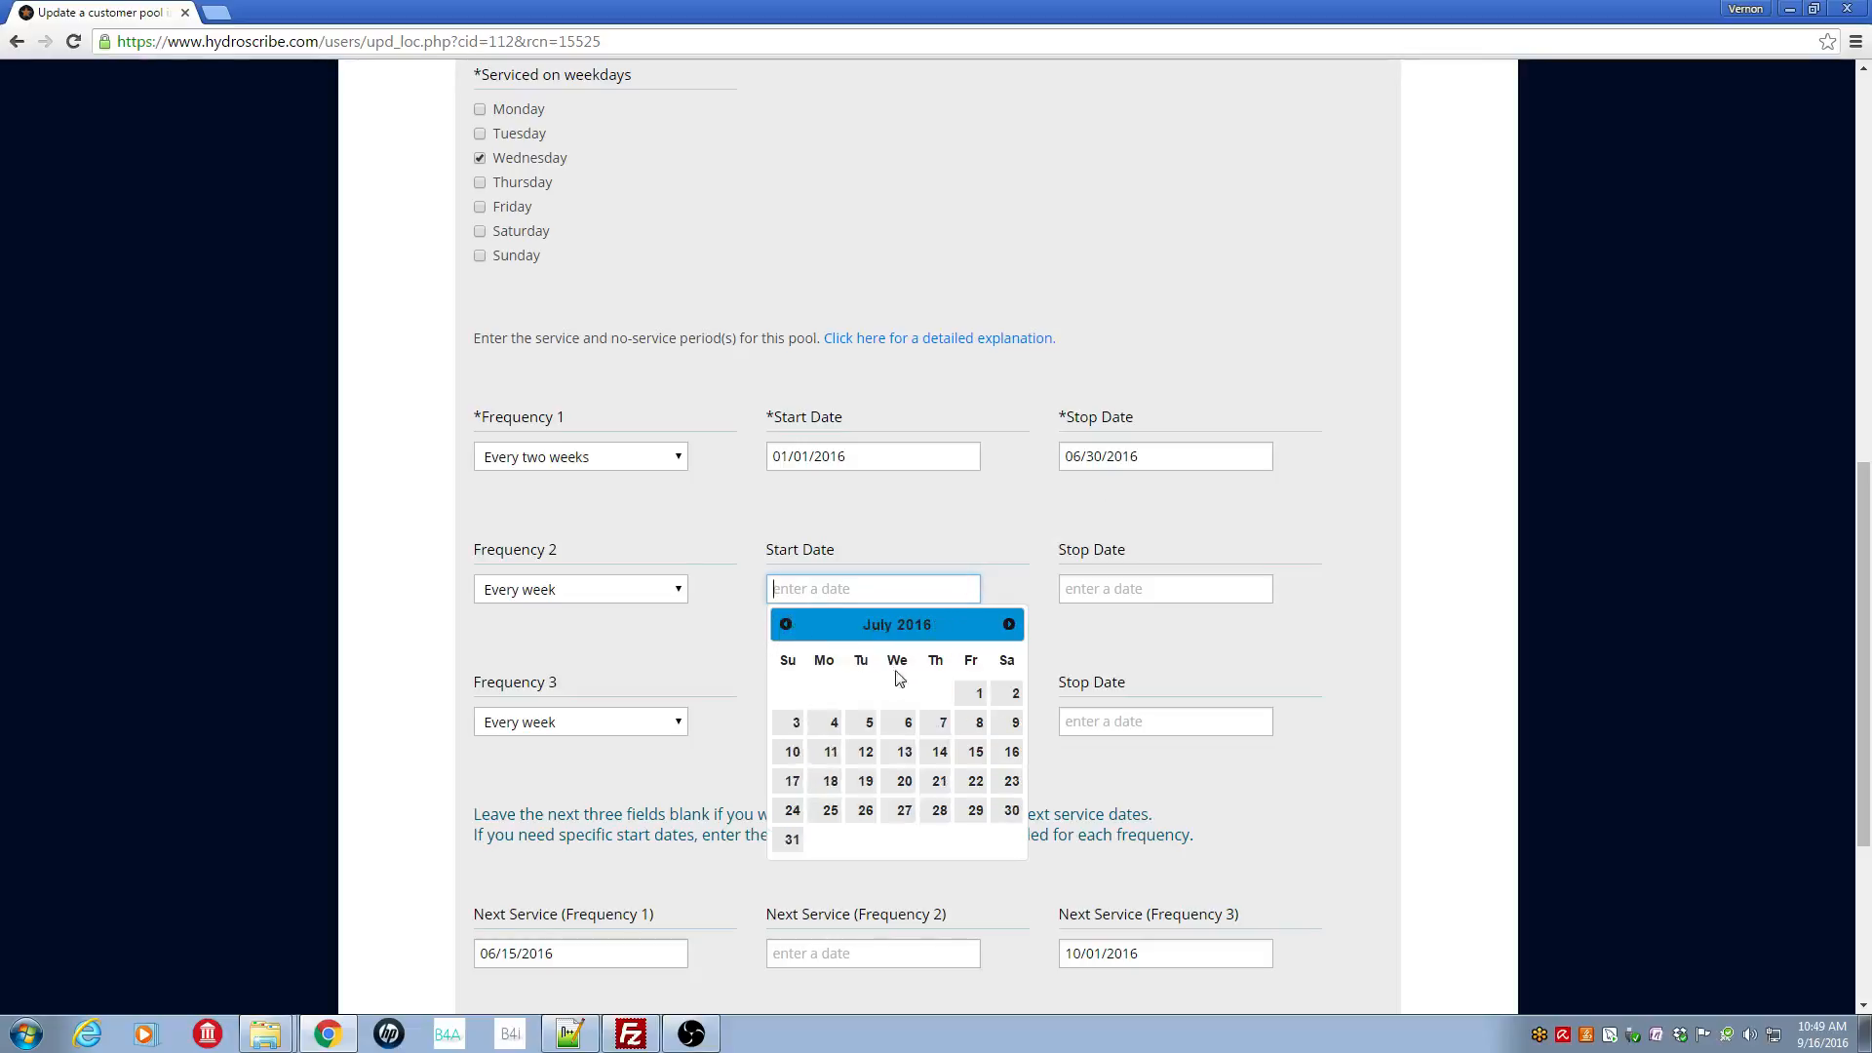
pyautogui.click(974, 696)
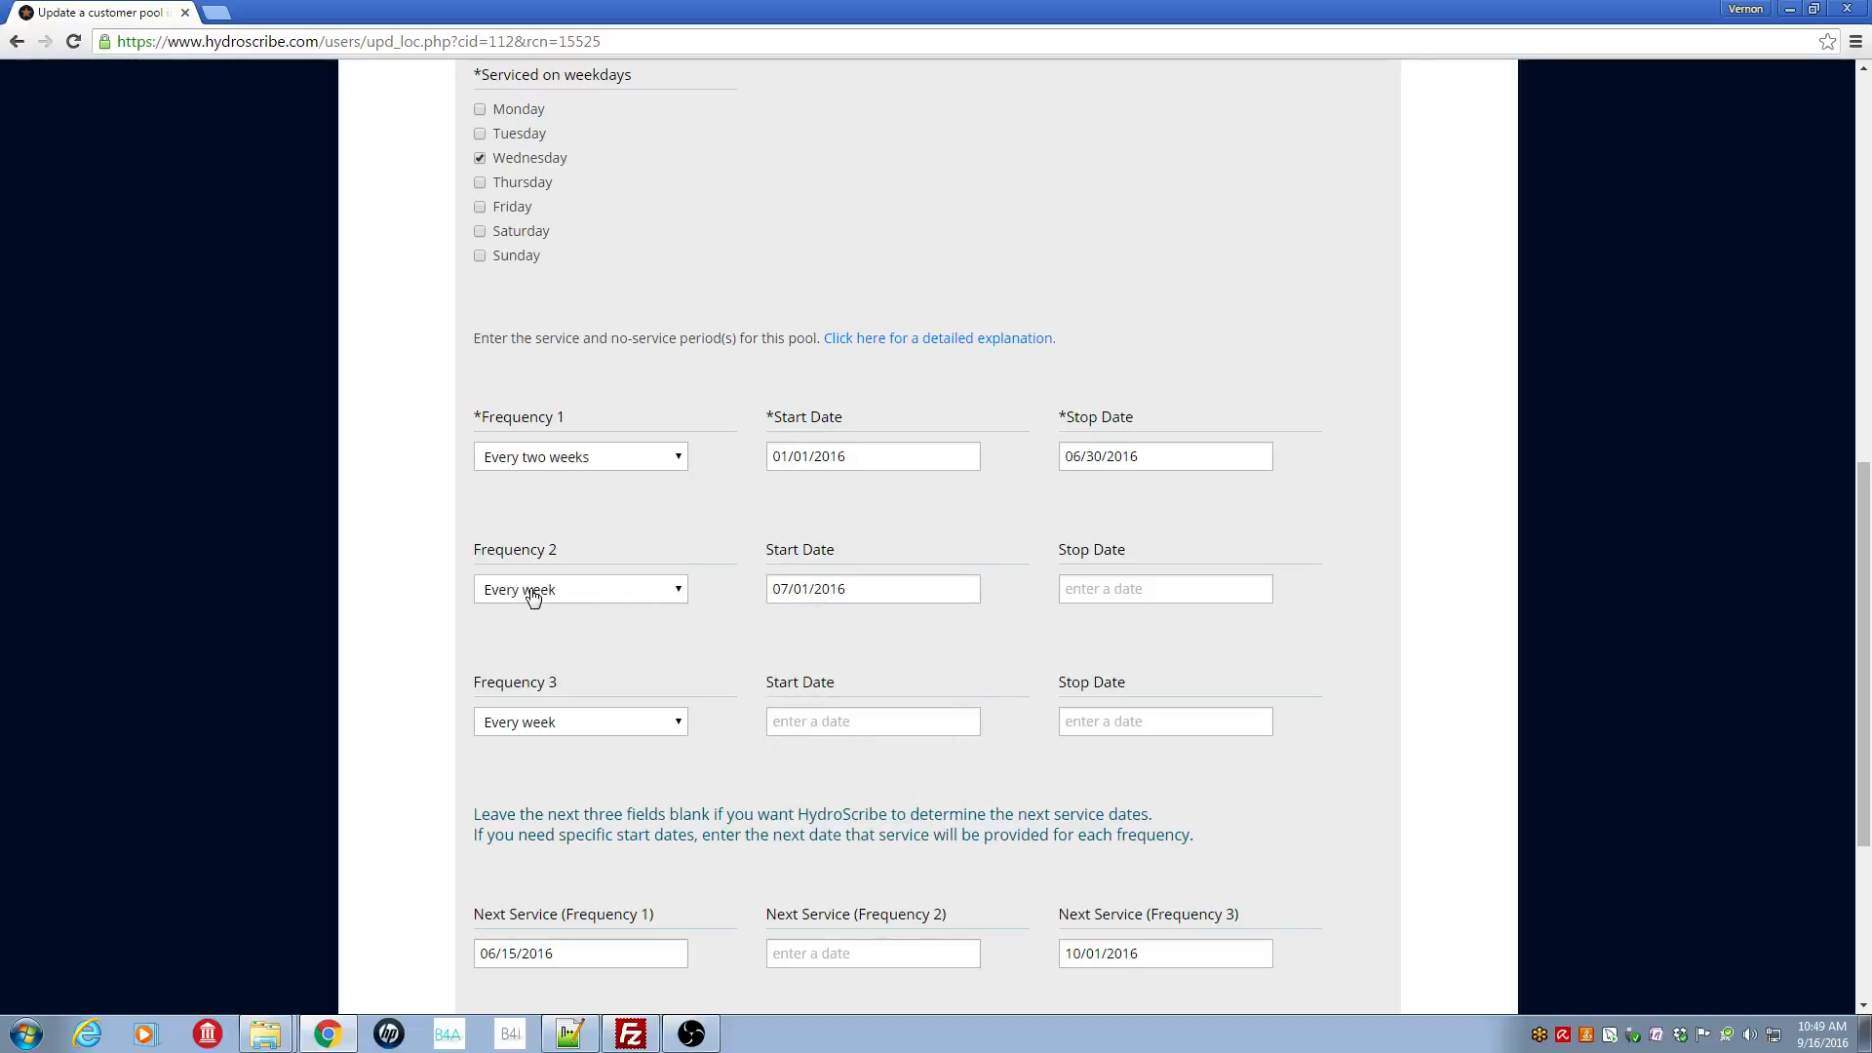
pyautogui.click(1108, 588)
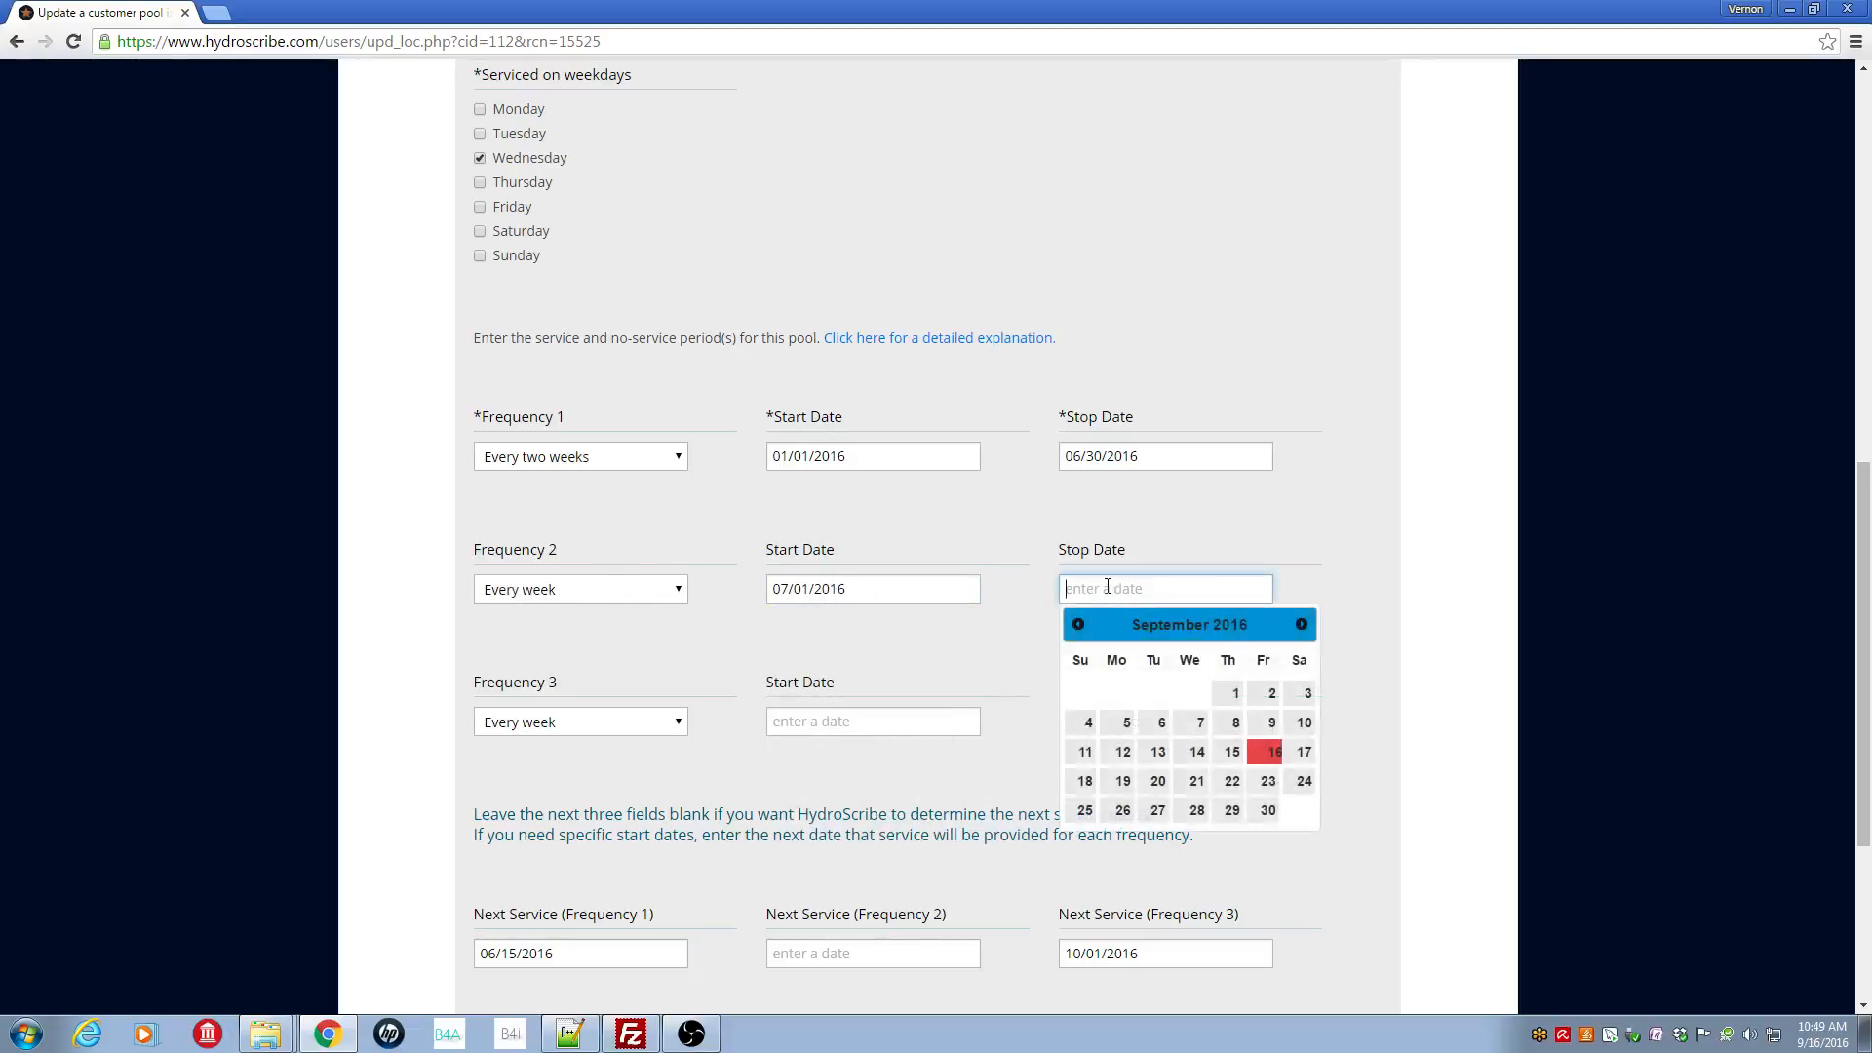
pyautogui.click(1268, 810)
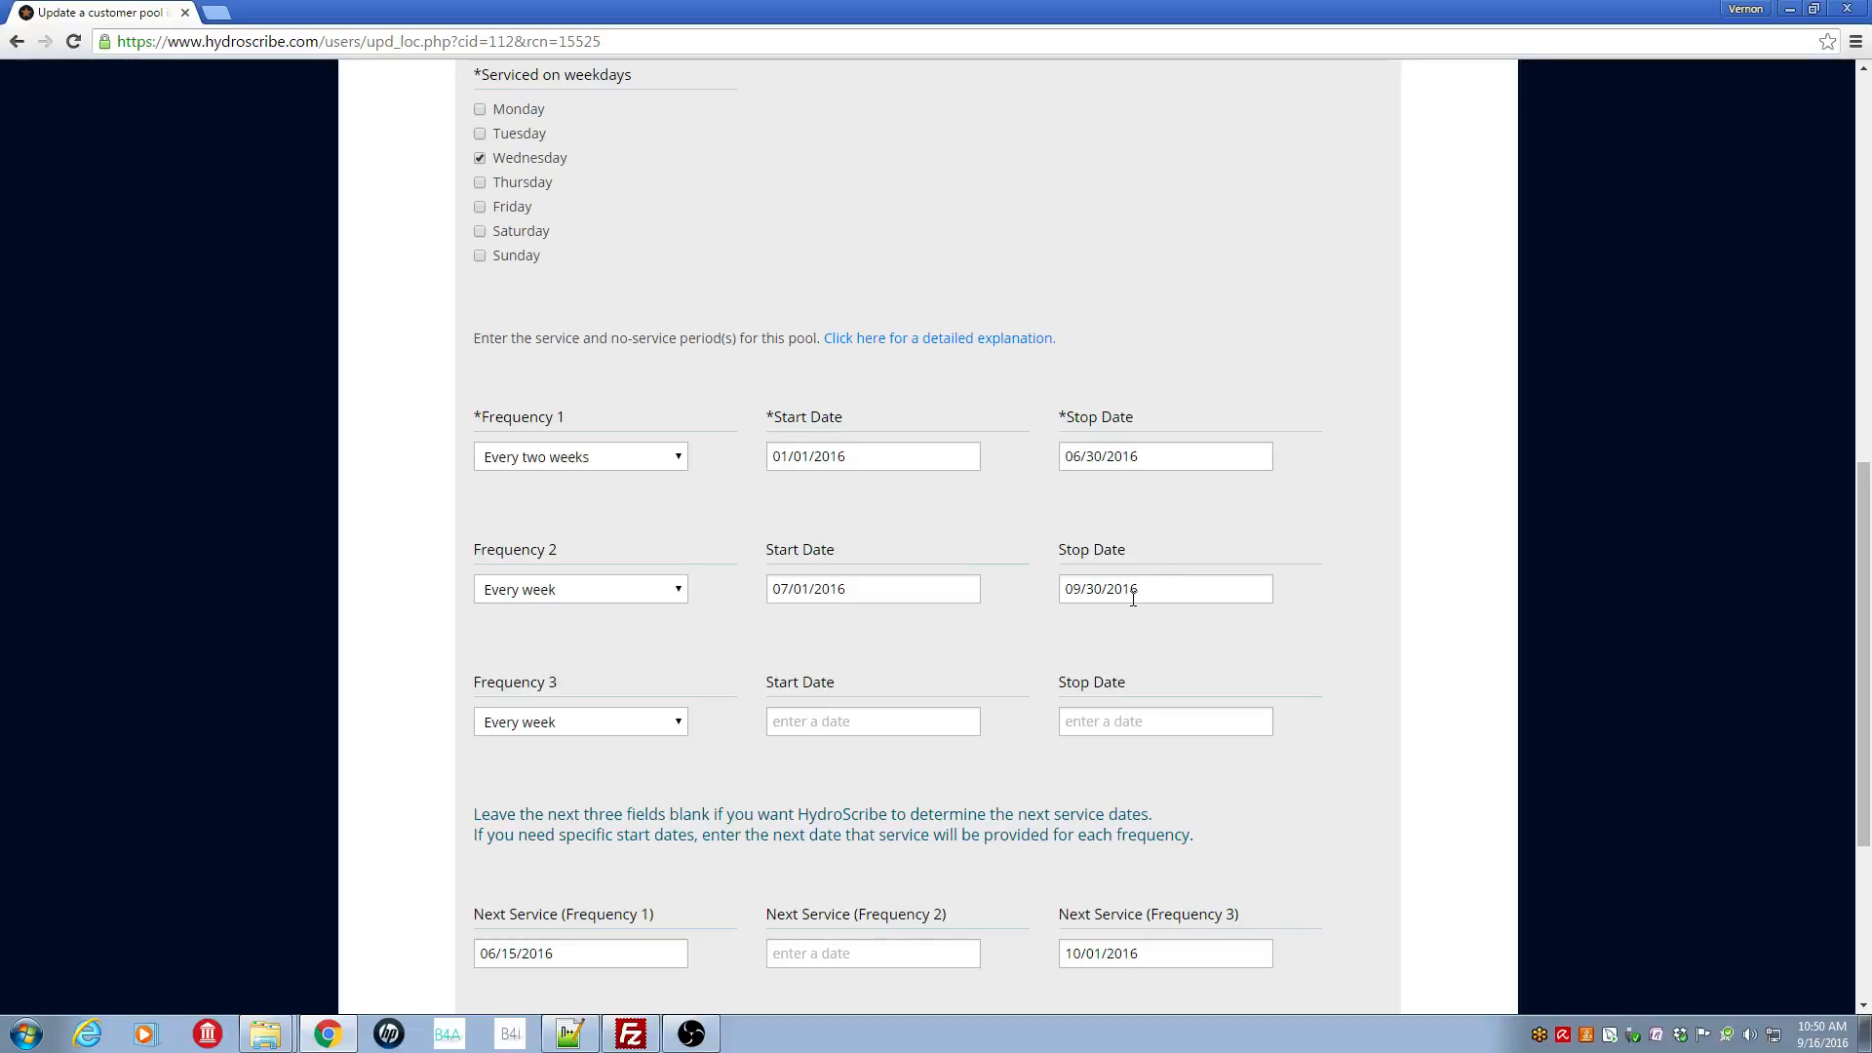
# Set Frequency 3 to No Service, starting 10/01/2016 and stopping 12/31/2016
pyautogui.click(682, 729)
pyautogui.click(586, 882)
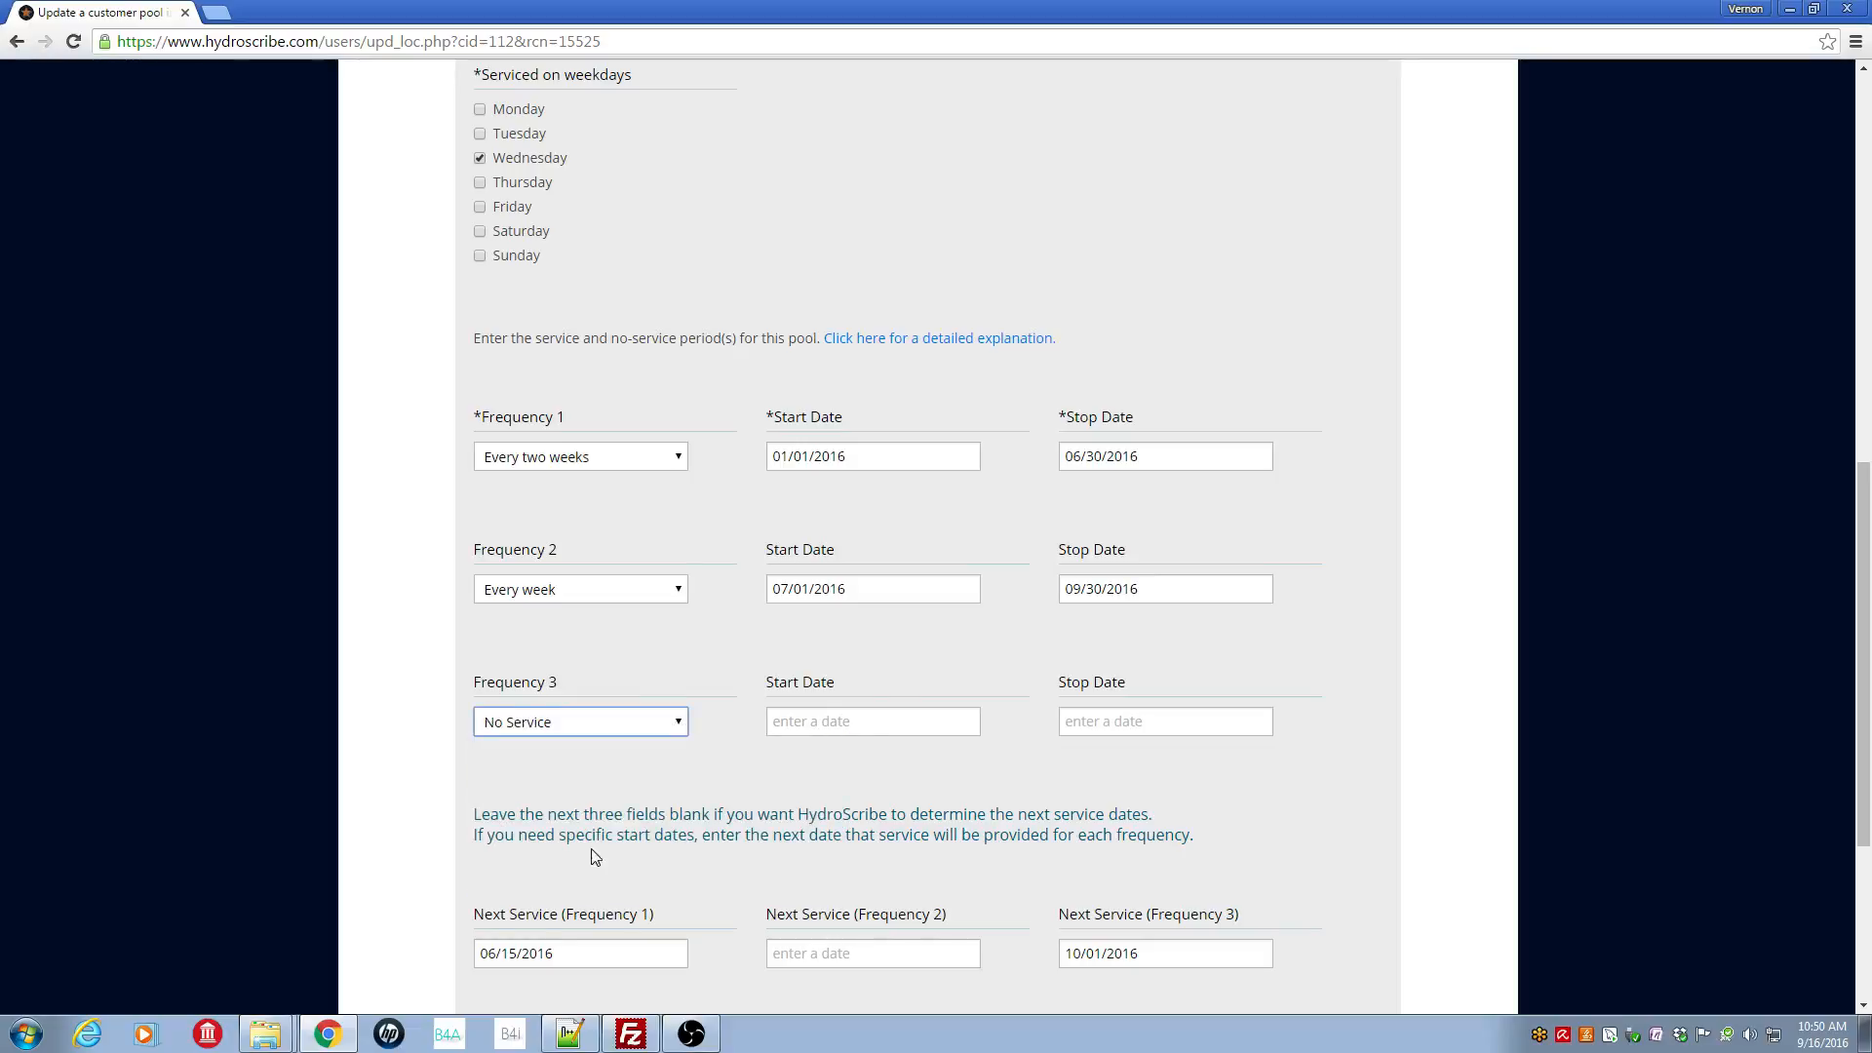
pyautogui.click(823, 721)
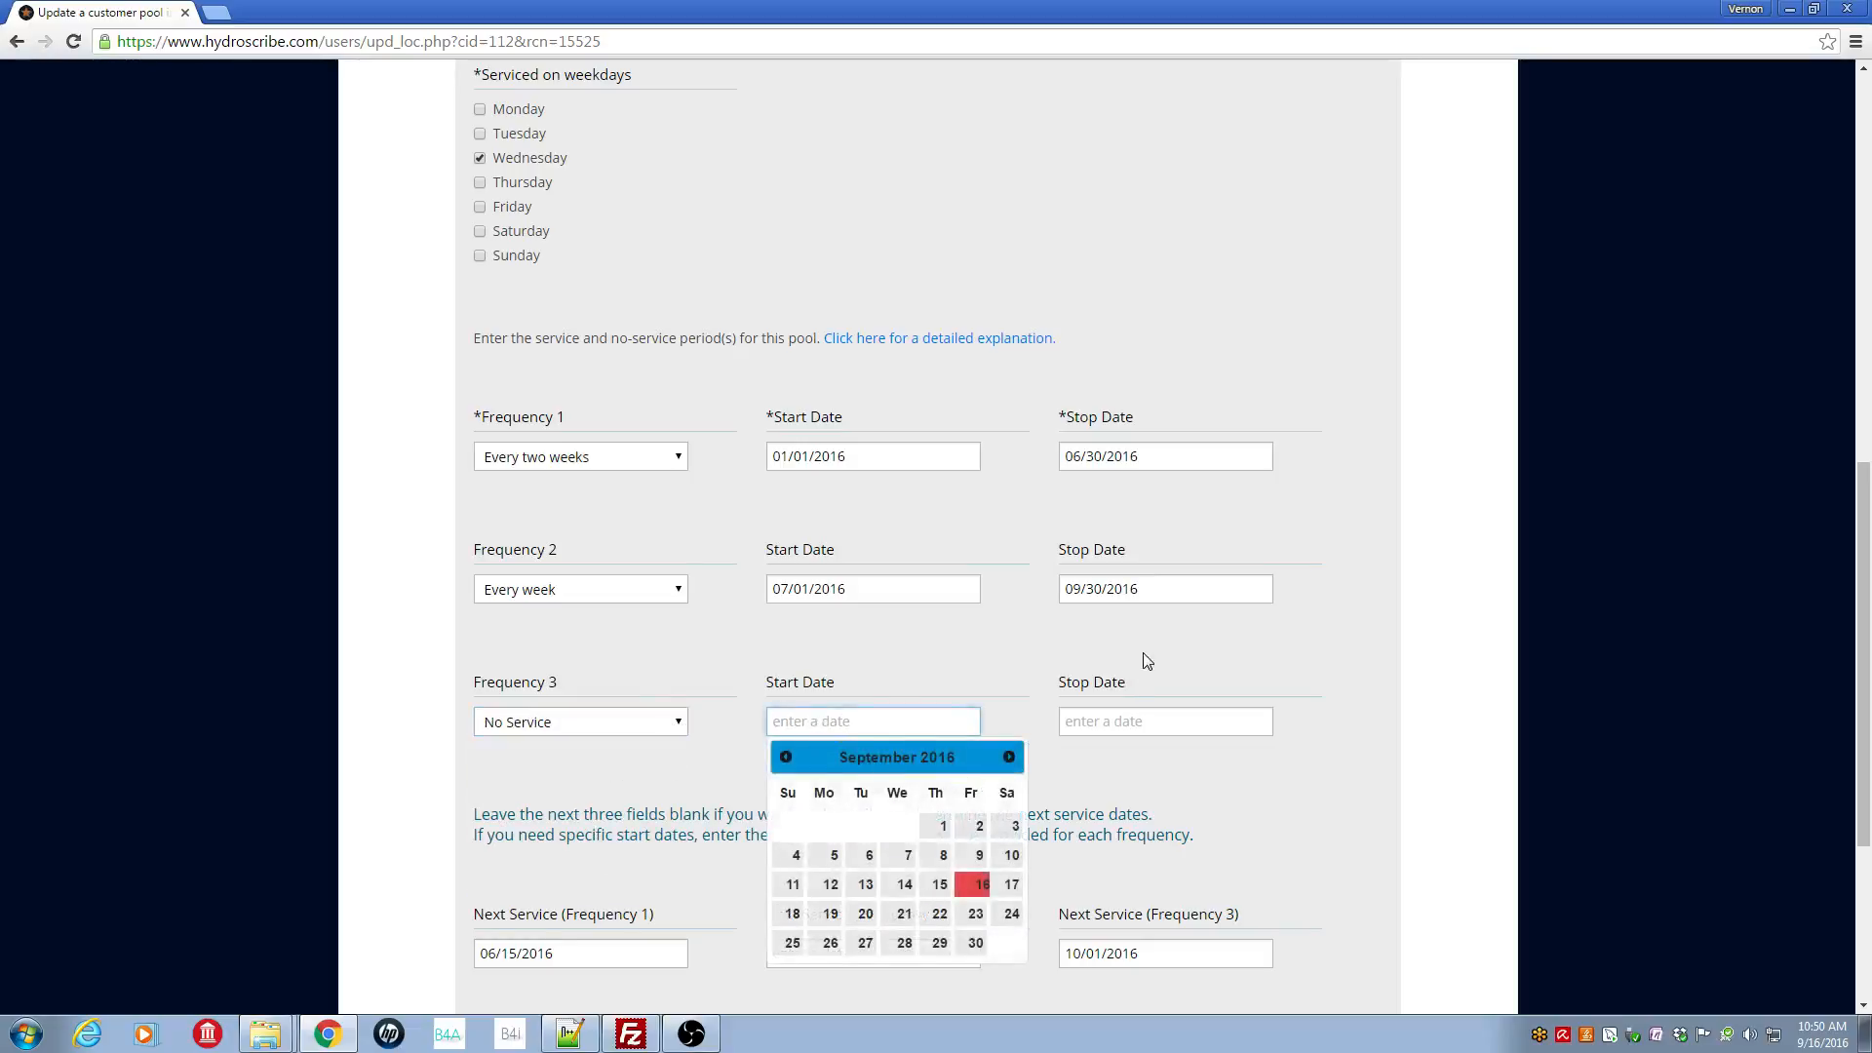
pyautogui.click(1008, 759)
pyautogui.click(1012, 828)
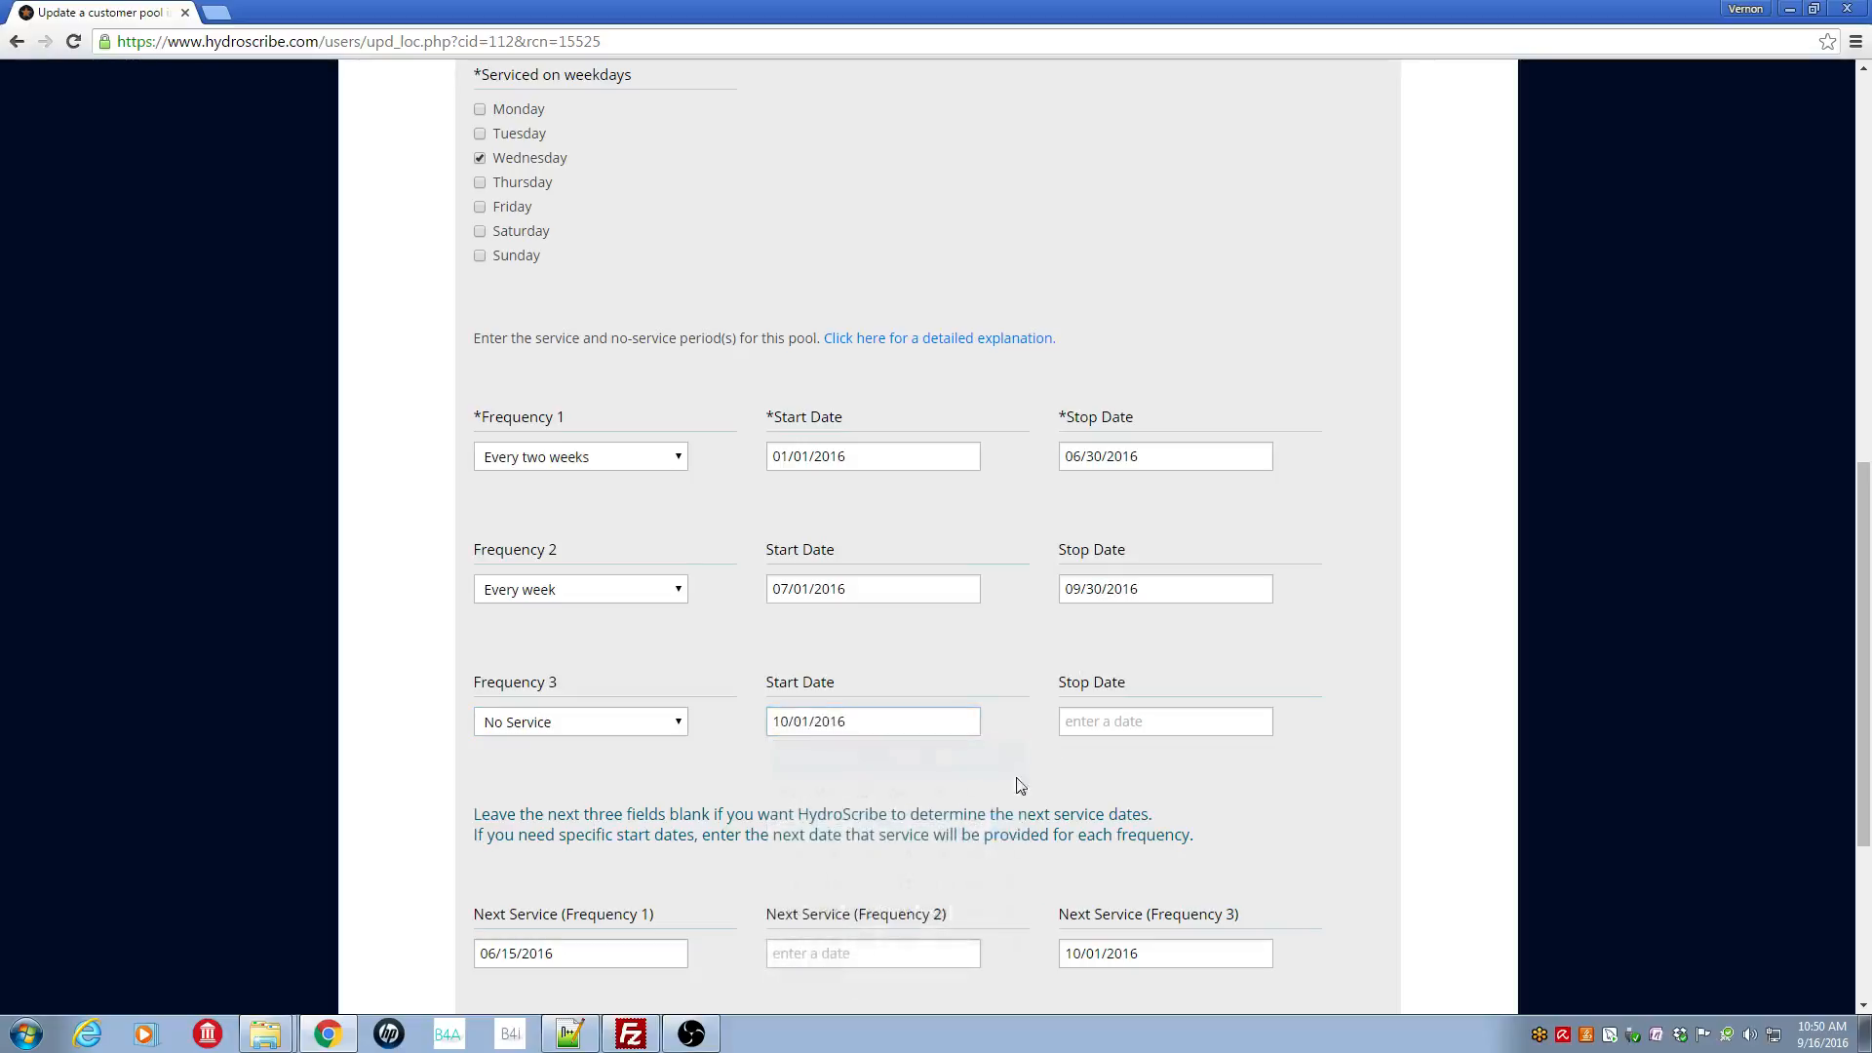
pyautogui.click(1120, 719)
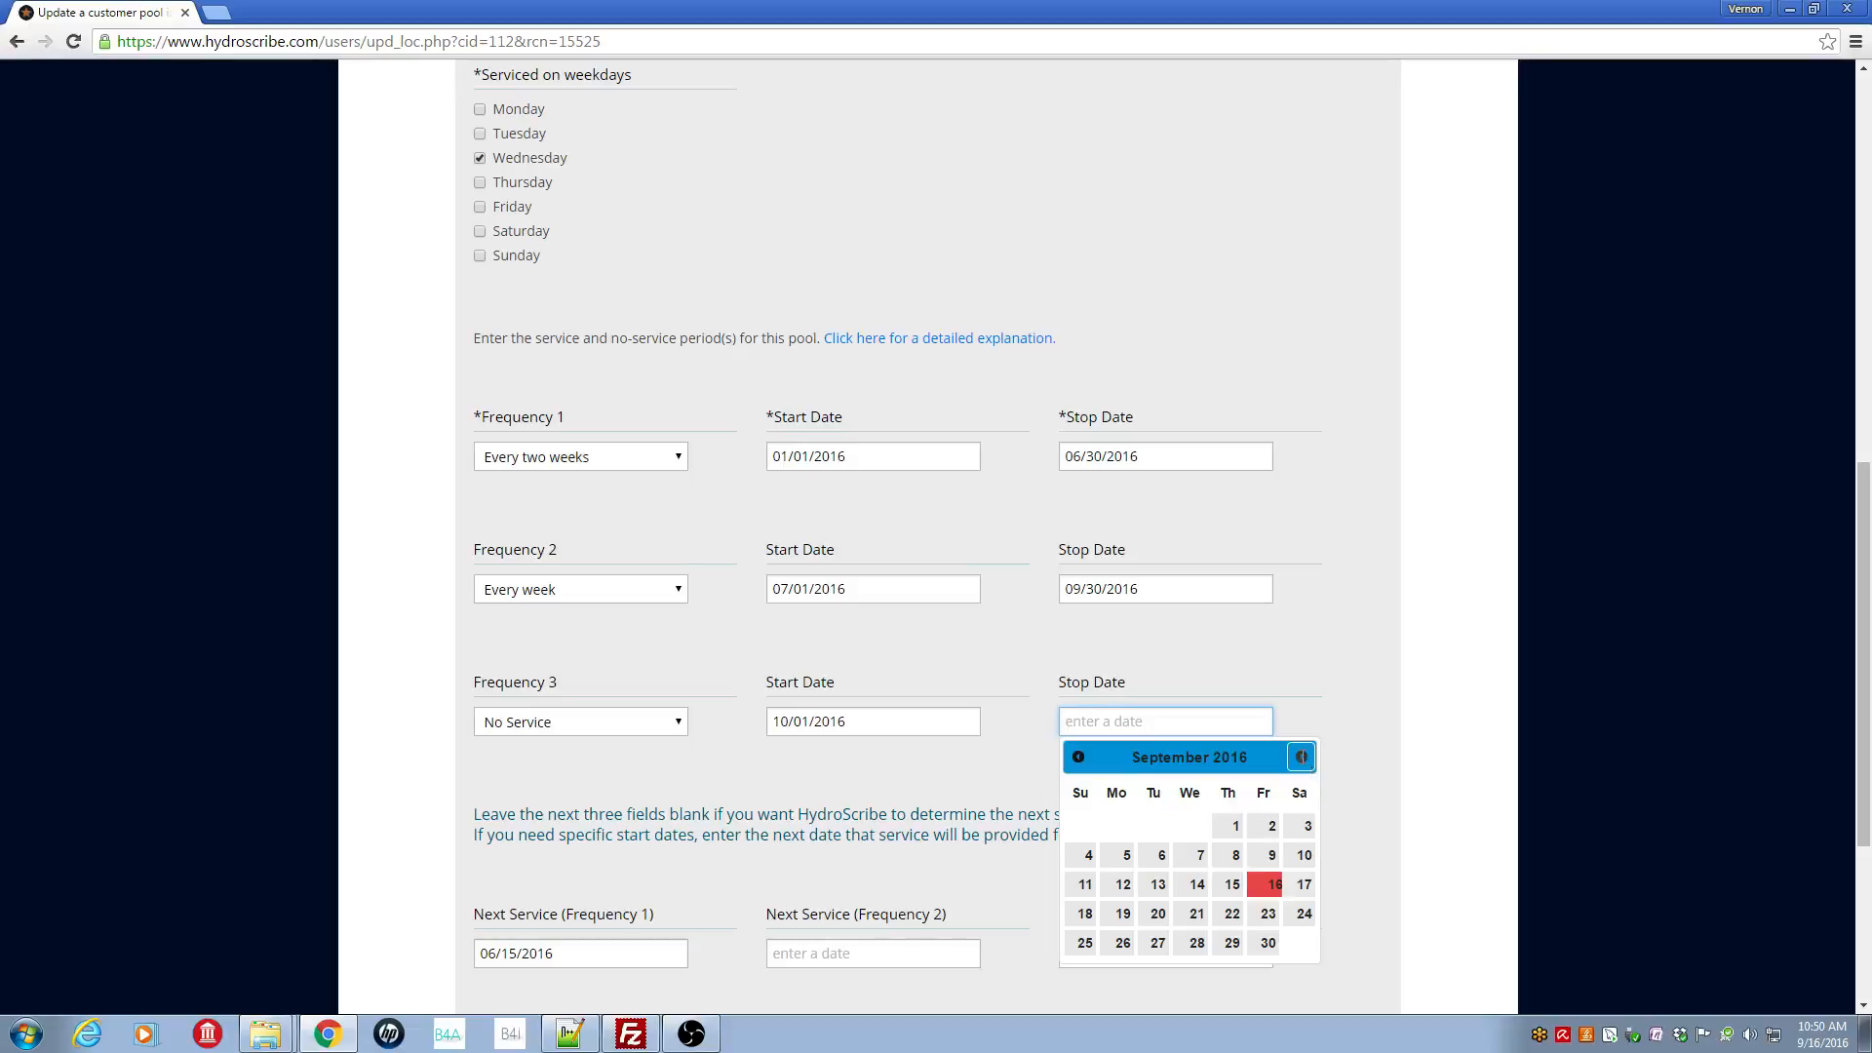
pyautogui.click(1301, 757)
pyautogui.click(1301, 756)
pyautogui.click(1301, 756)
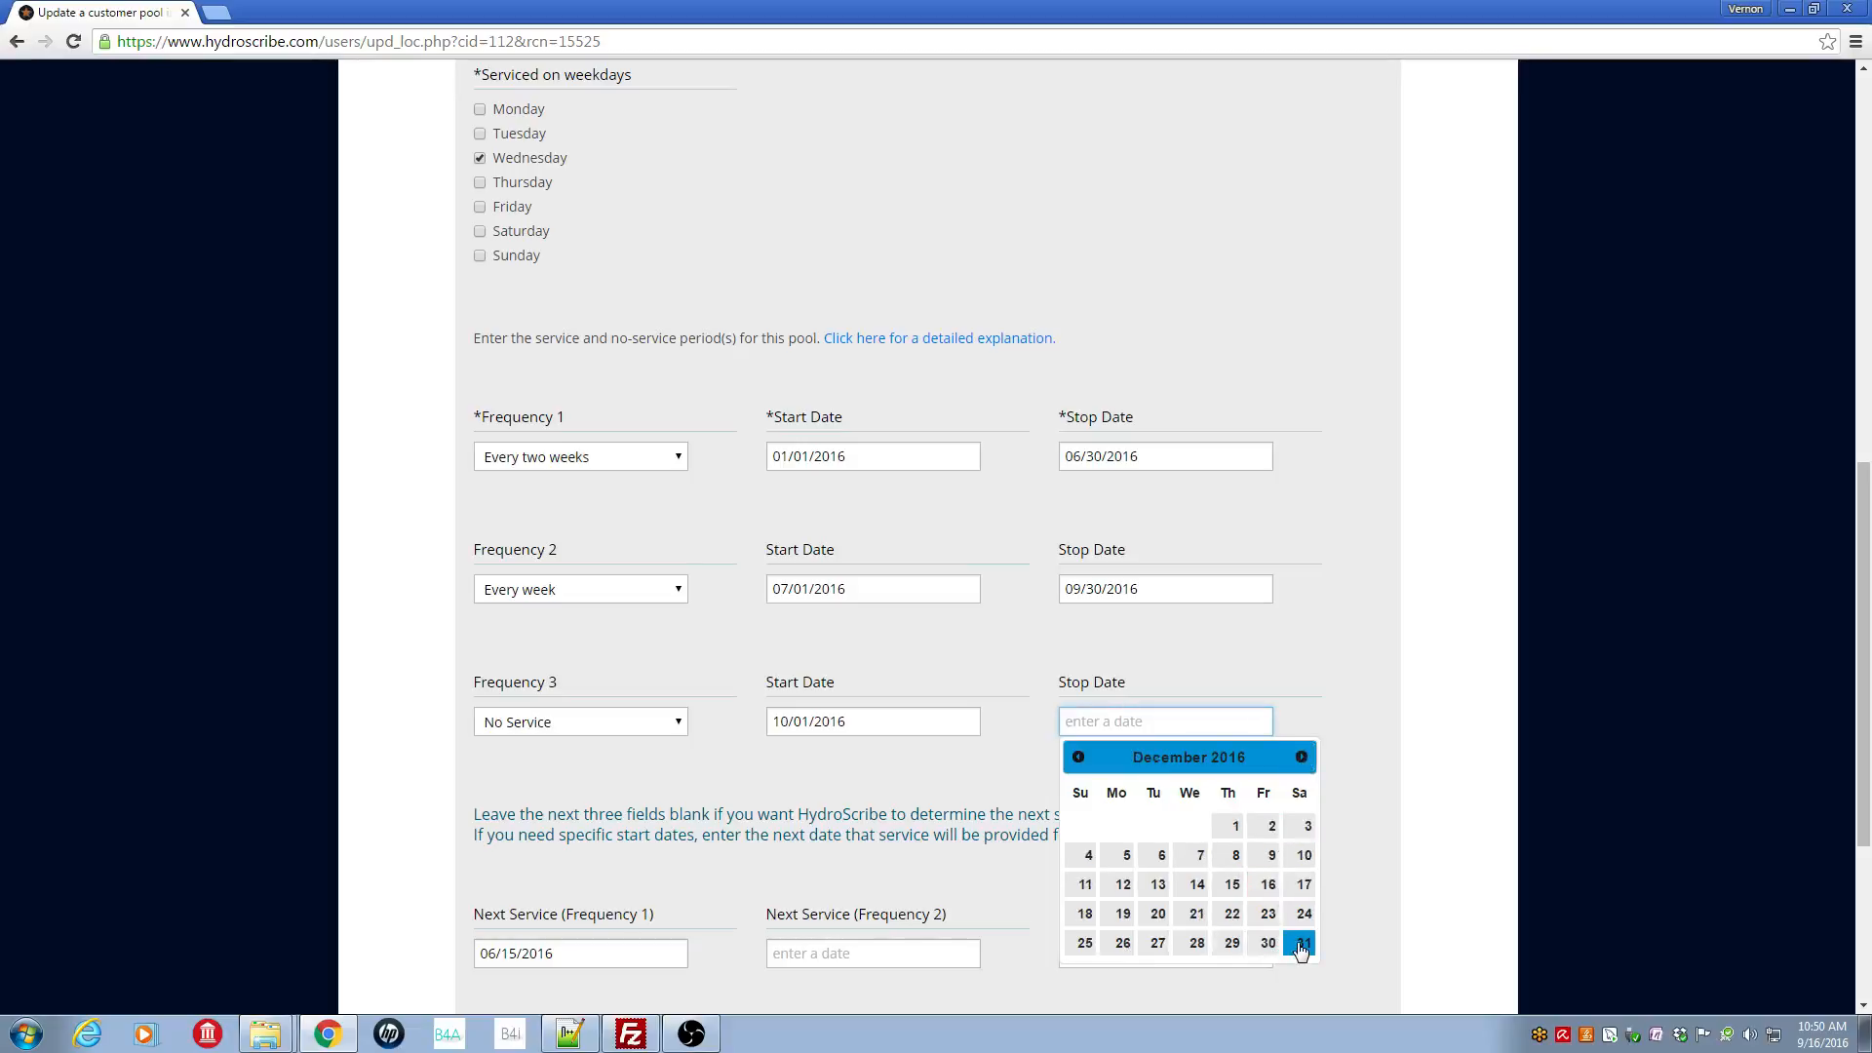
pyautogui.click(1302, 940)
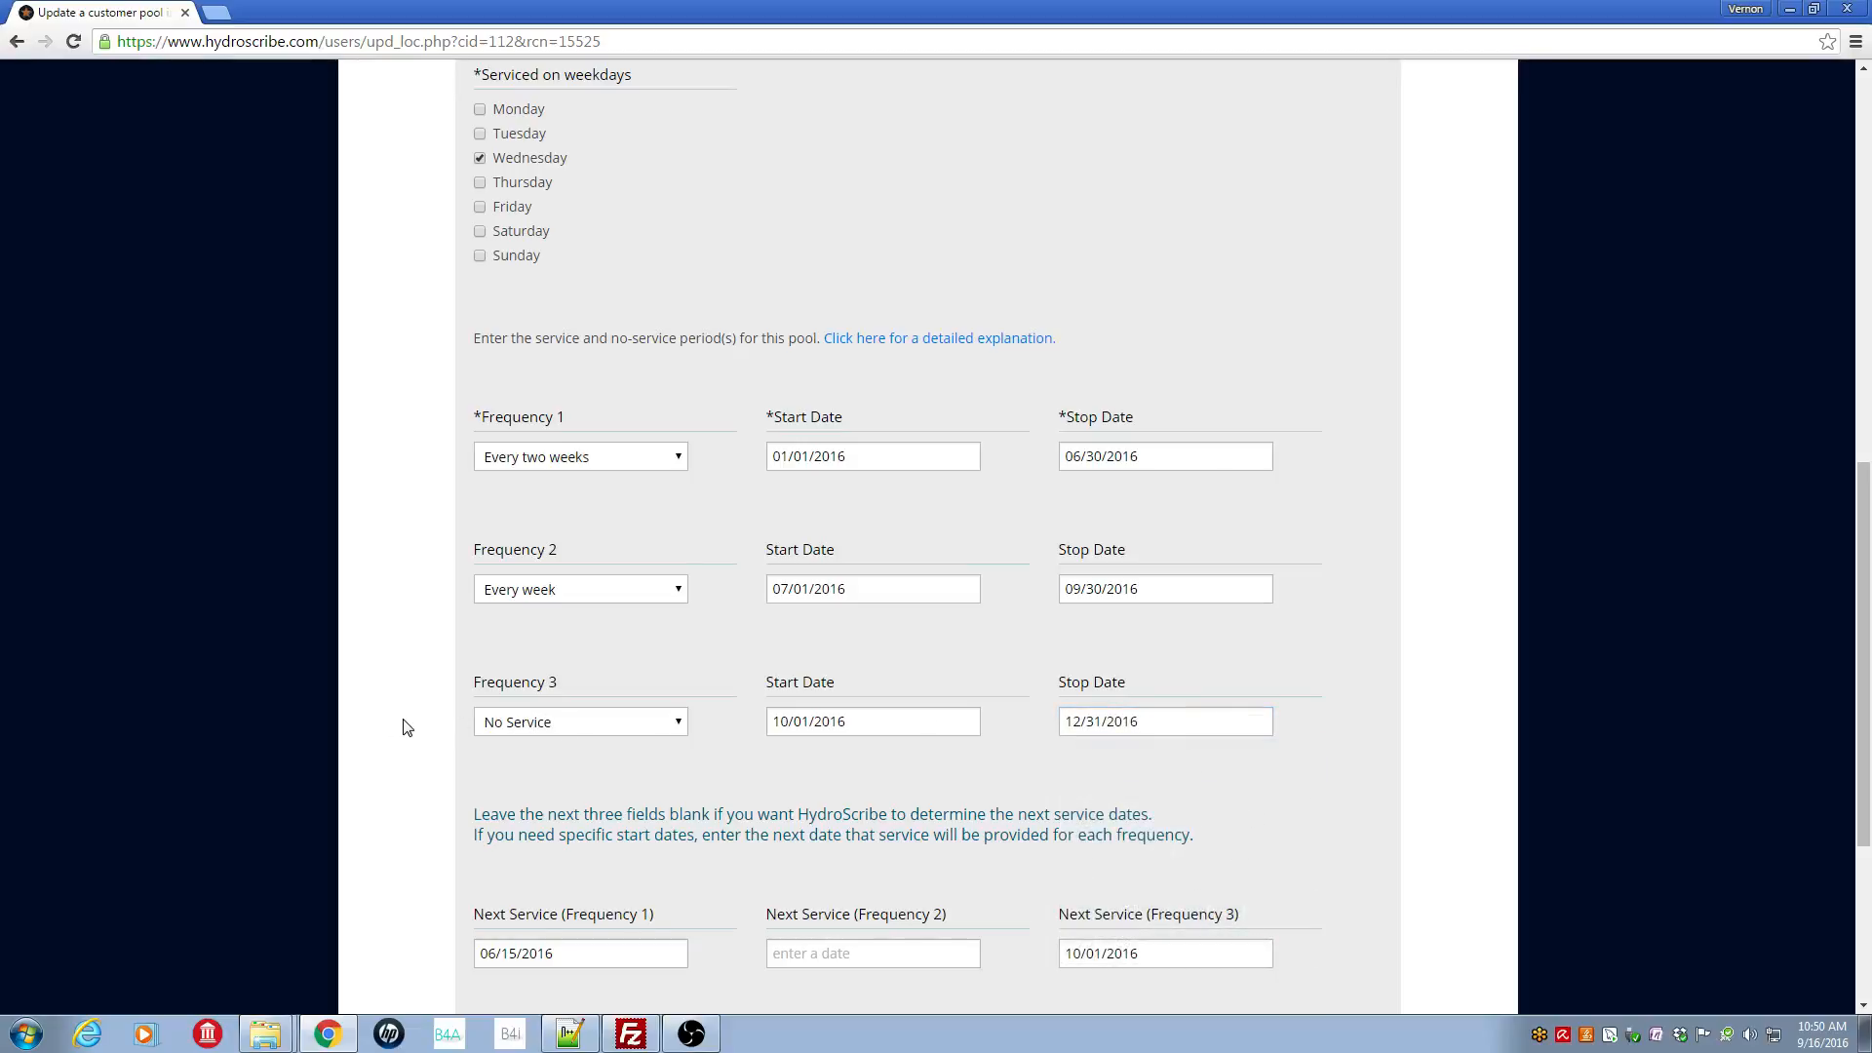
# Set the next service date for Frequency 1 to Wednesday 01/06/2016
pyautogui.moveTo(1859, 602)
pyautogui.mouseDown()
pyautogui.moveTo(1847, 647)
pyautogui.moveTo(1828, 603)
pyautogui.mouseUp()
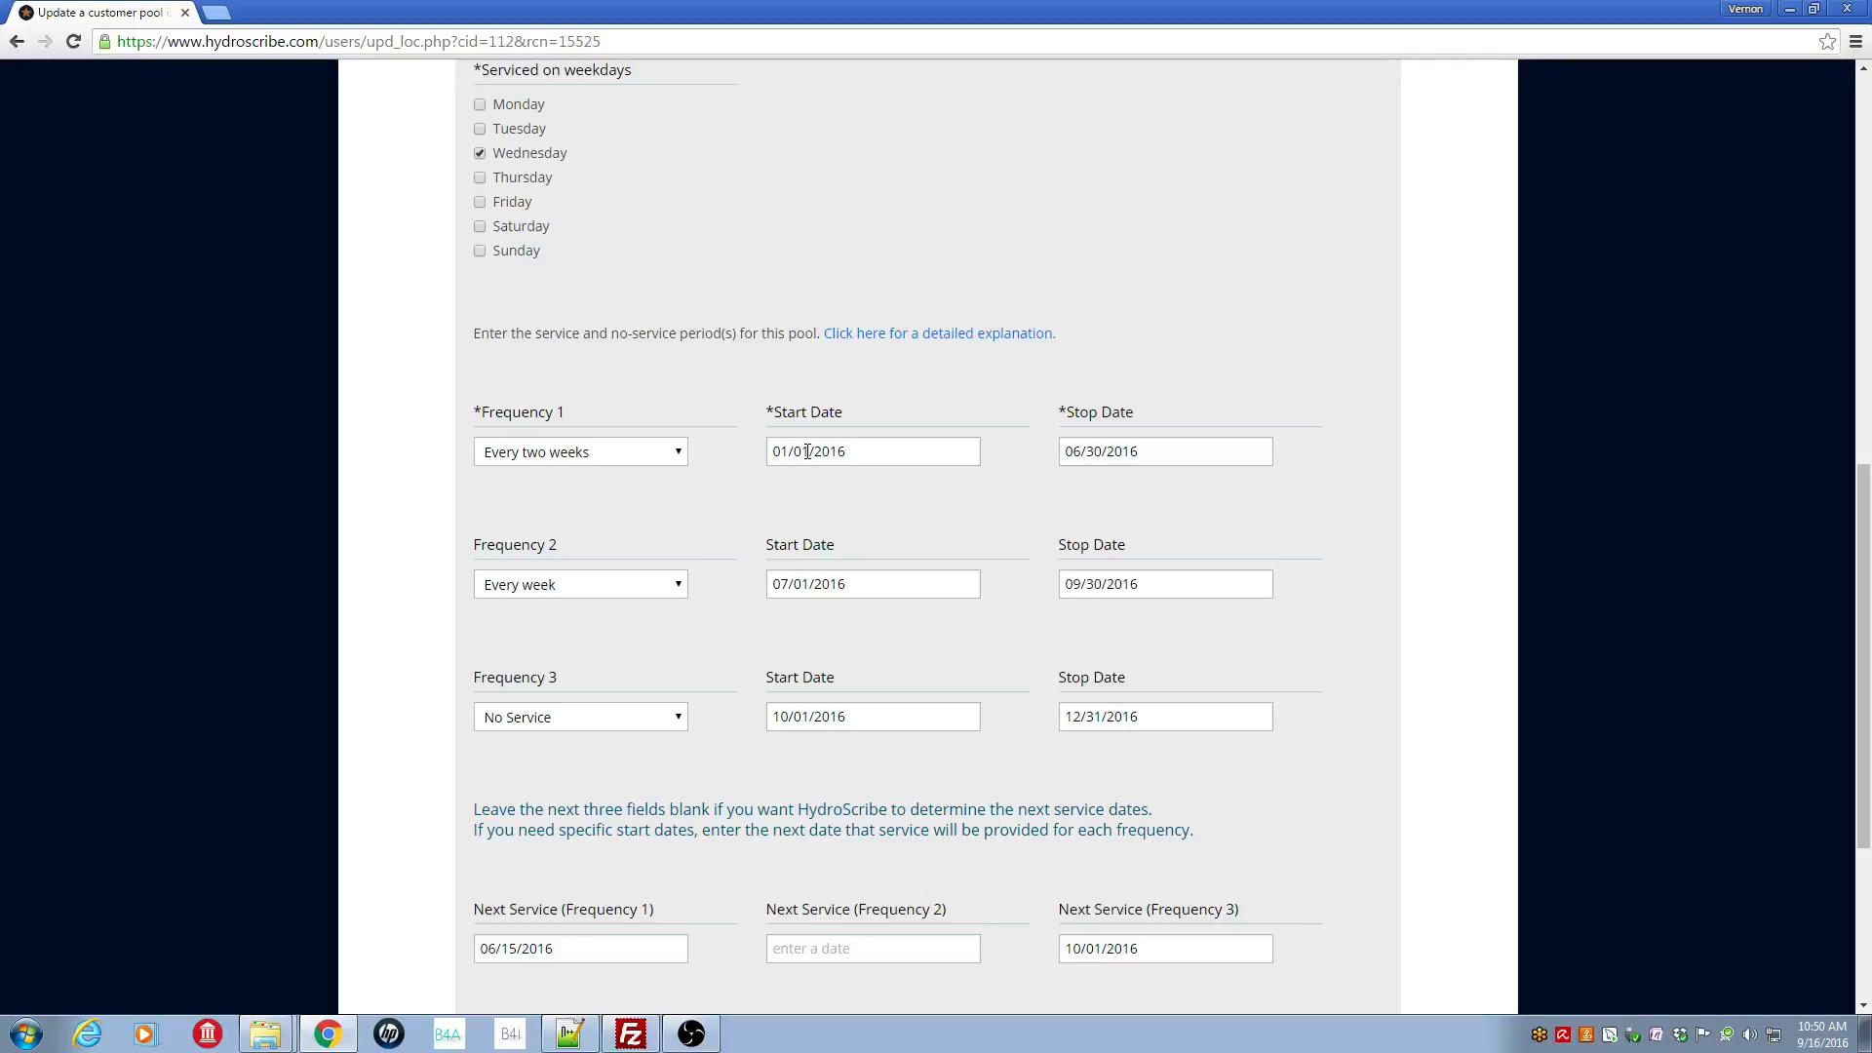
pyautogui.click(564, 948)
pyautogui.click(493, 728)
pyautogui.click(493, 728)
pyautogui.click(493, 728)
pyautogui.click(493, 728)
pyautogui.click(493, 729)
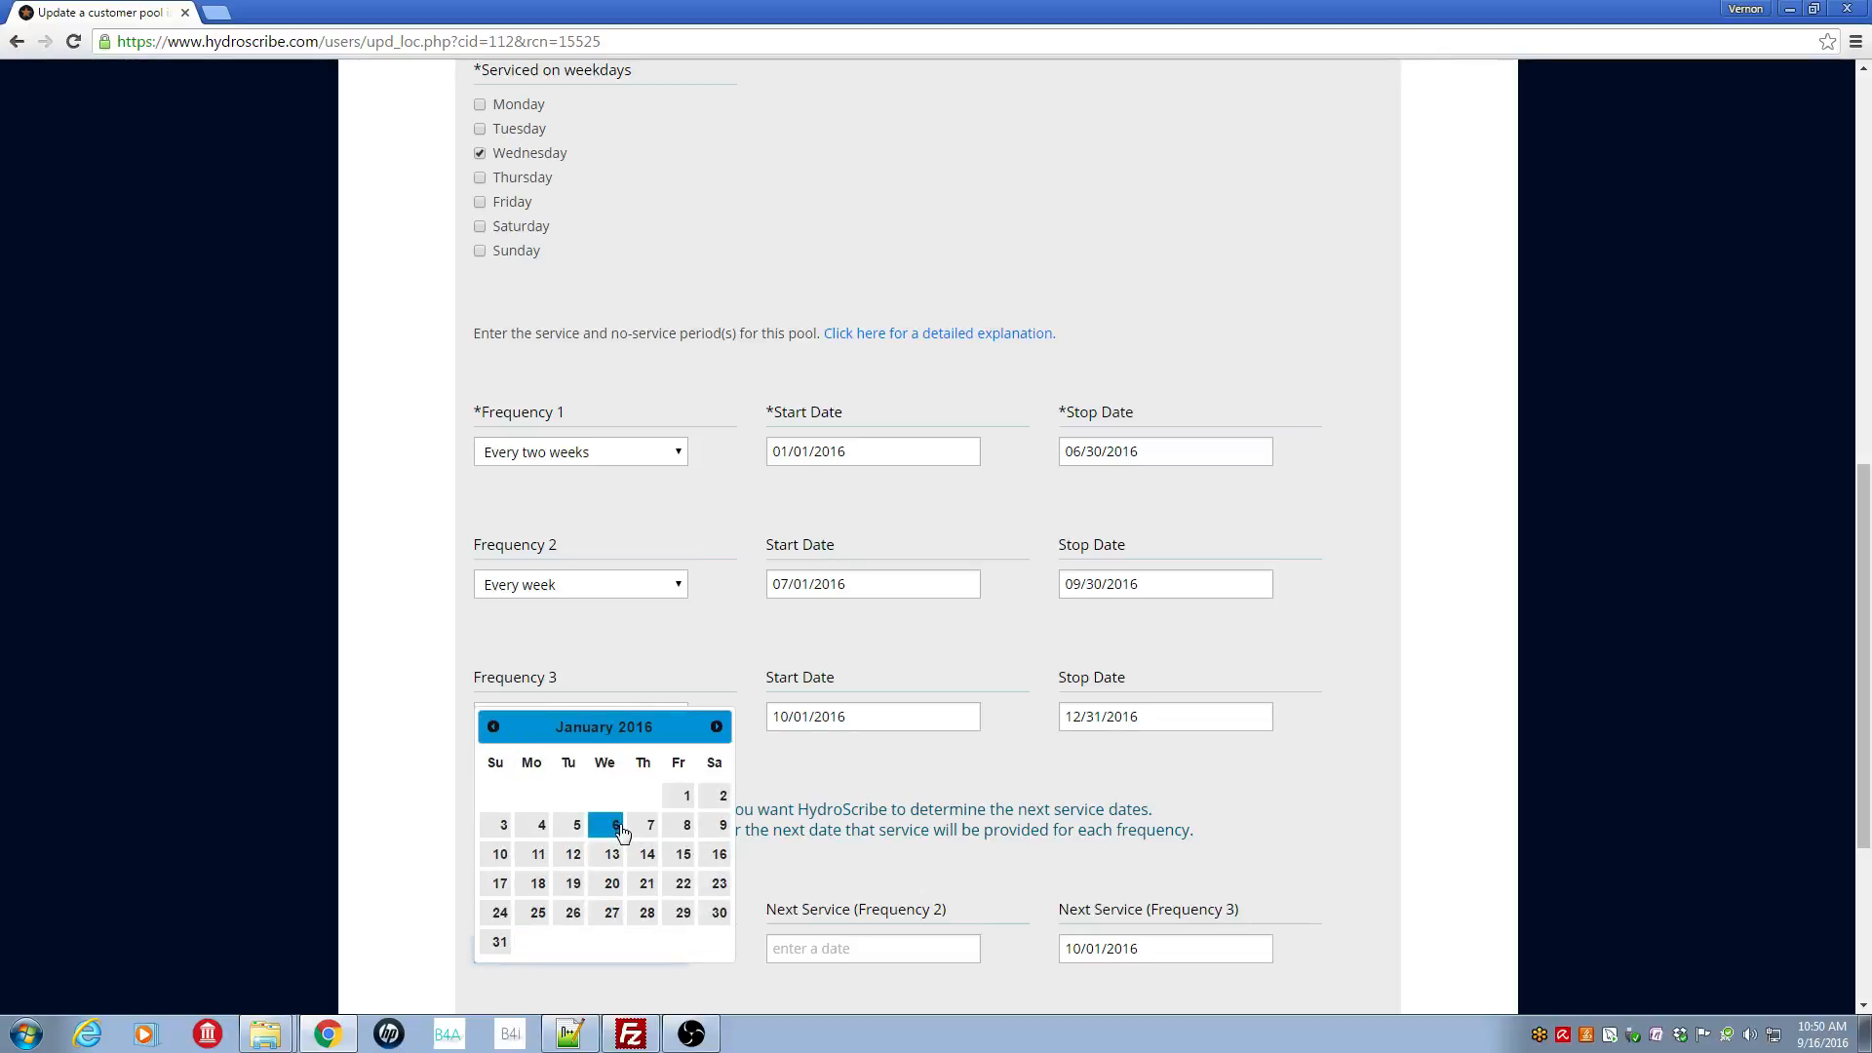
pyautogui.click(621, 828)
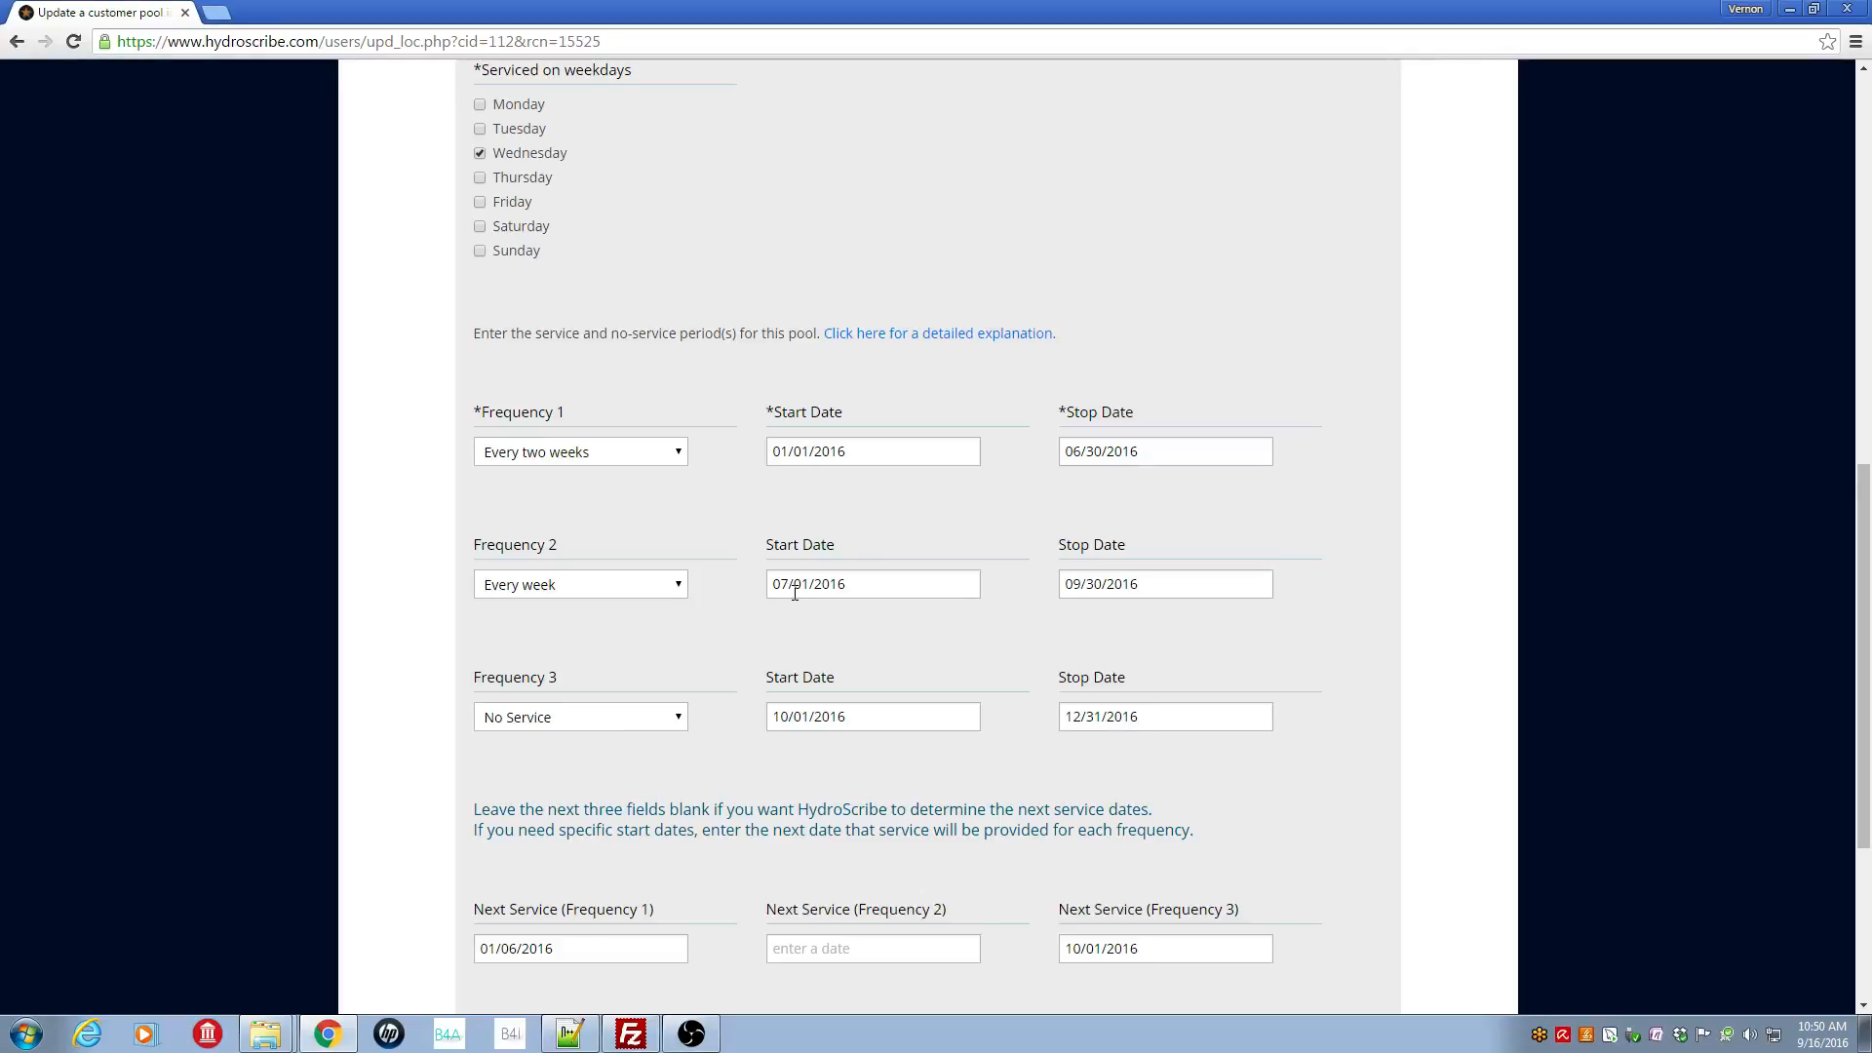
# Set the next service date for Frequency 2 to Wednesday 07/06/2016
pyautogui.click(868, 954)
pyautogui.click(785, 727)
pyautogui.click(786, 729)
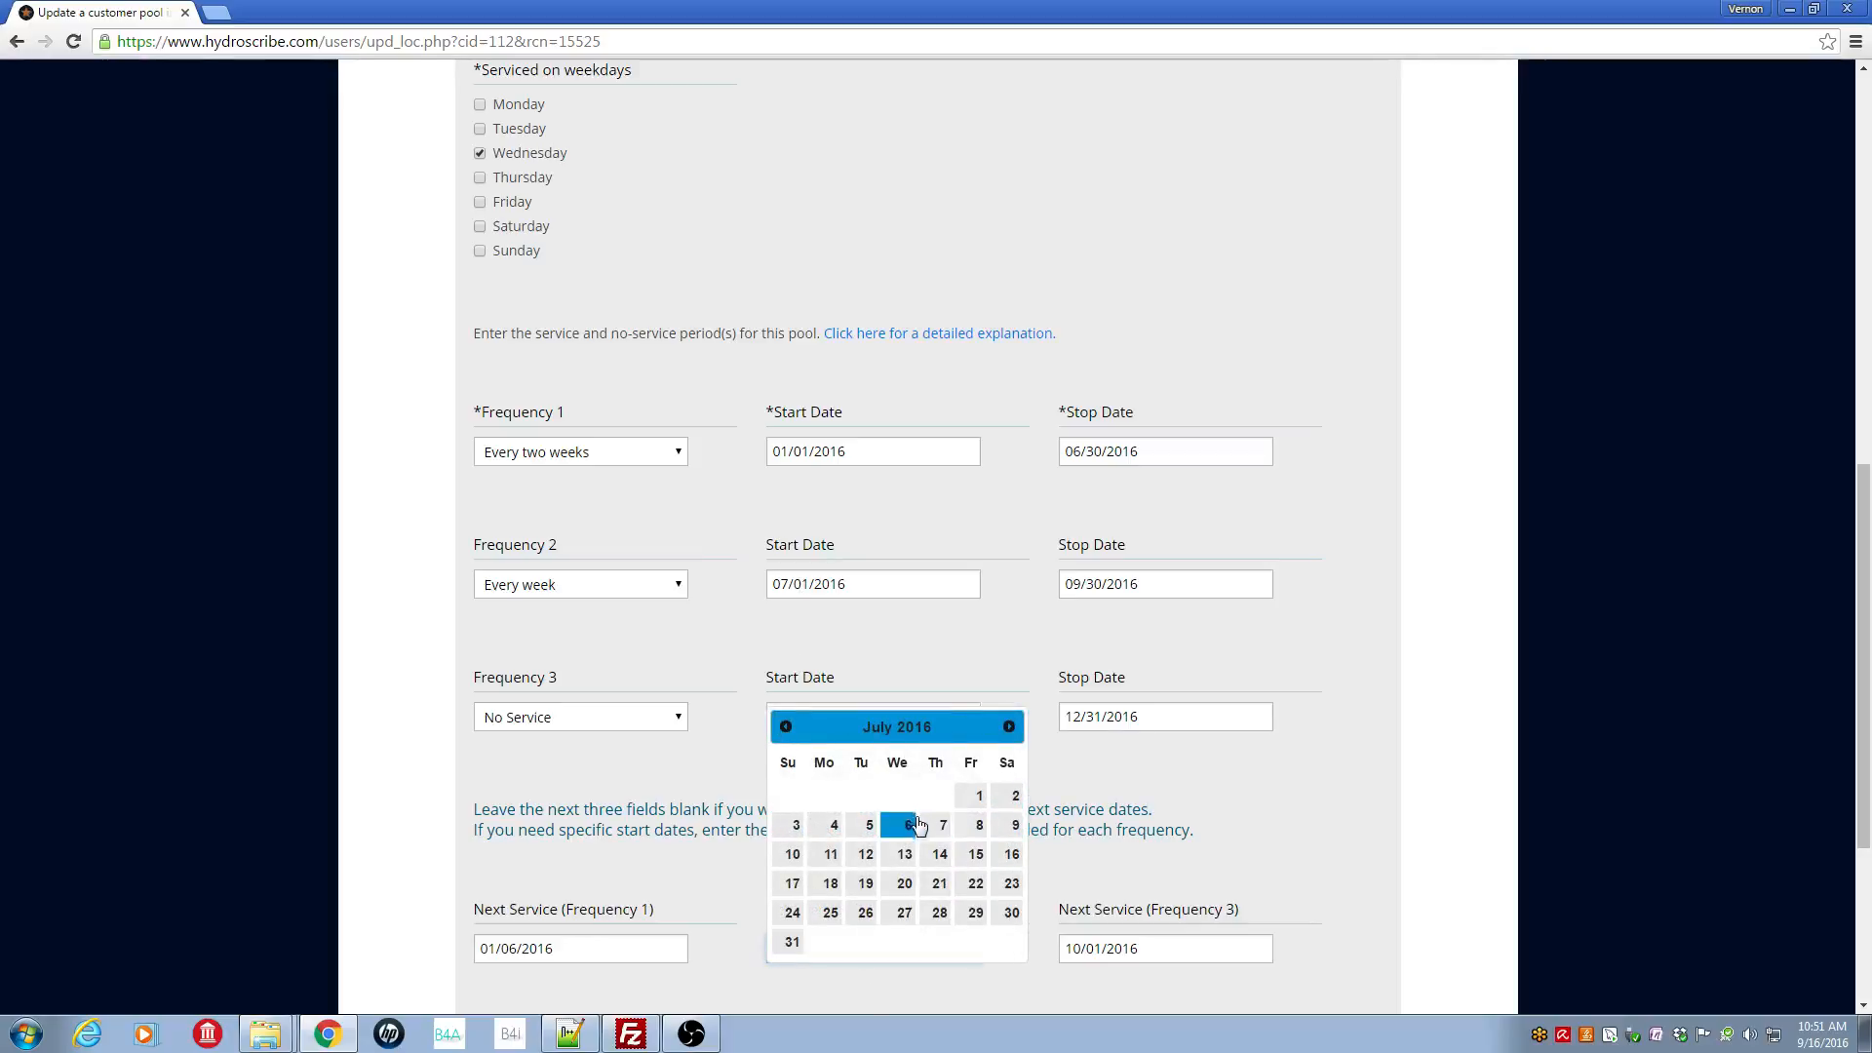
pyautogui.click(909, 827)
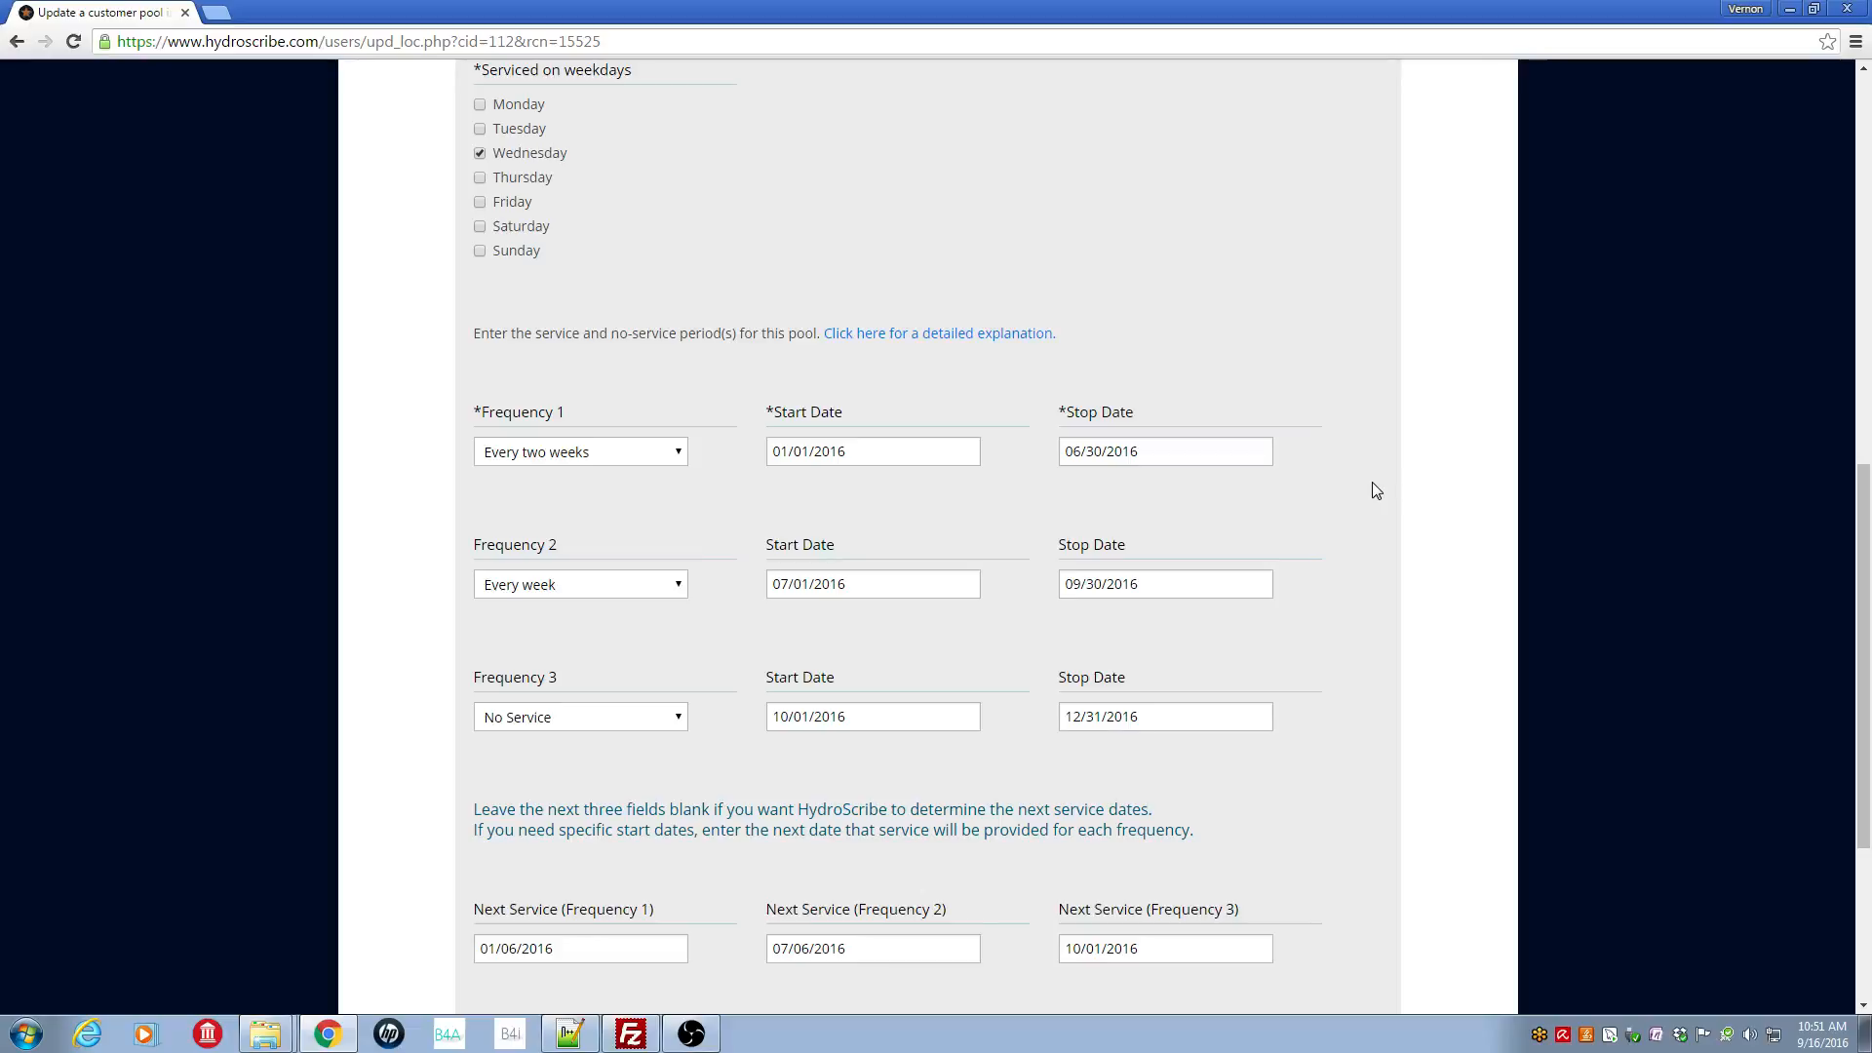
pyautogui.moveTo(1863, 752); pyautogui.dragTo(1839, 663)
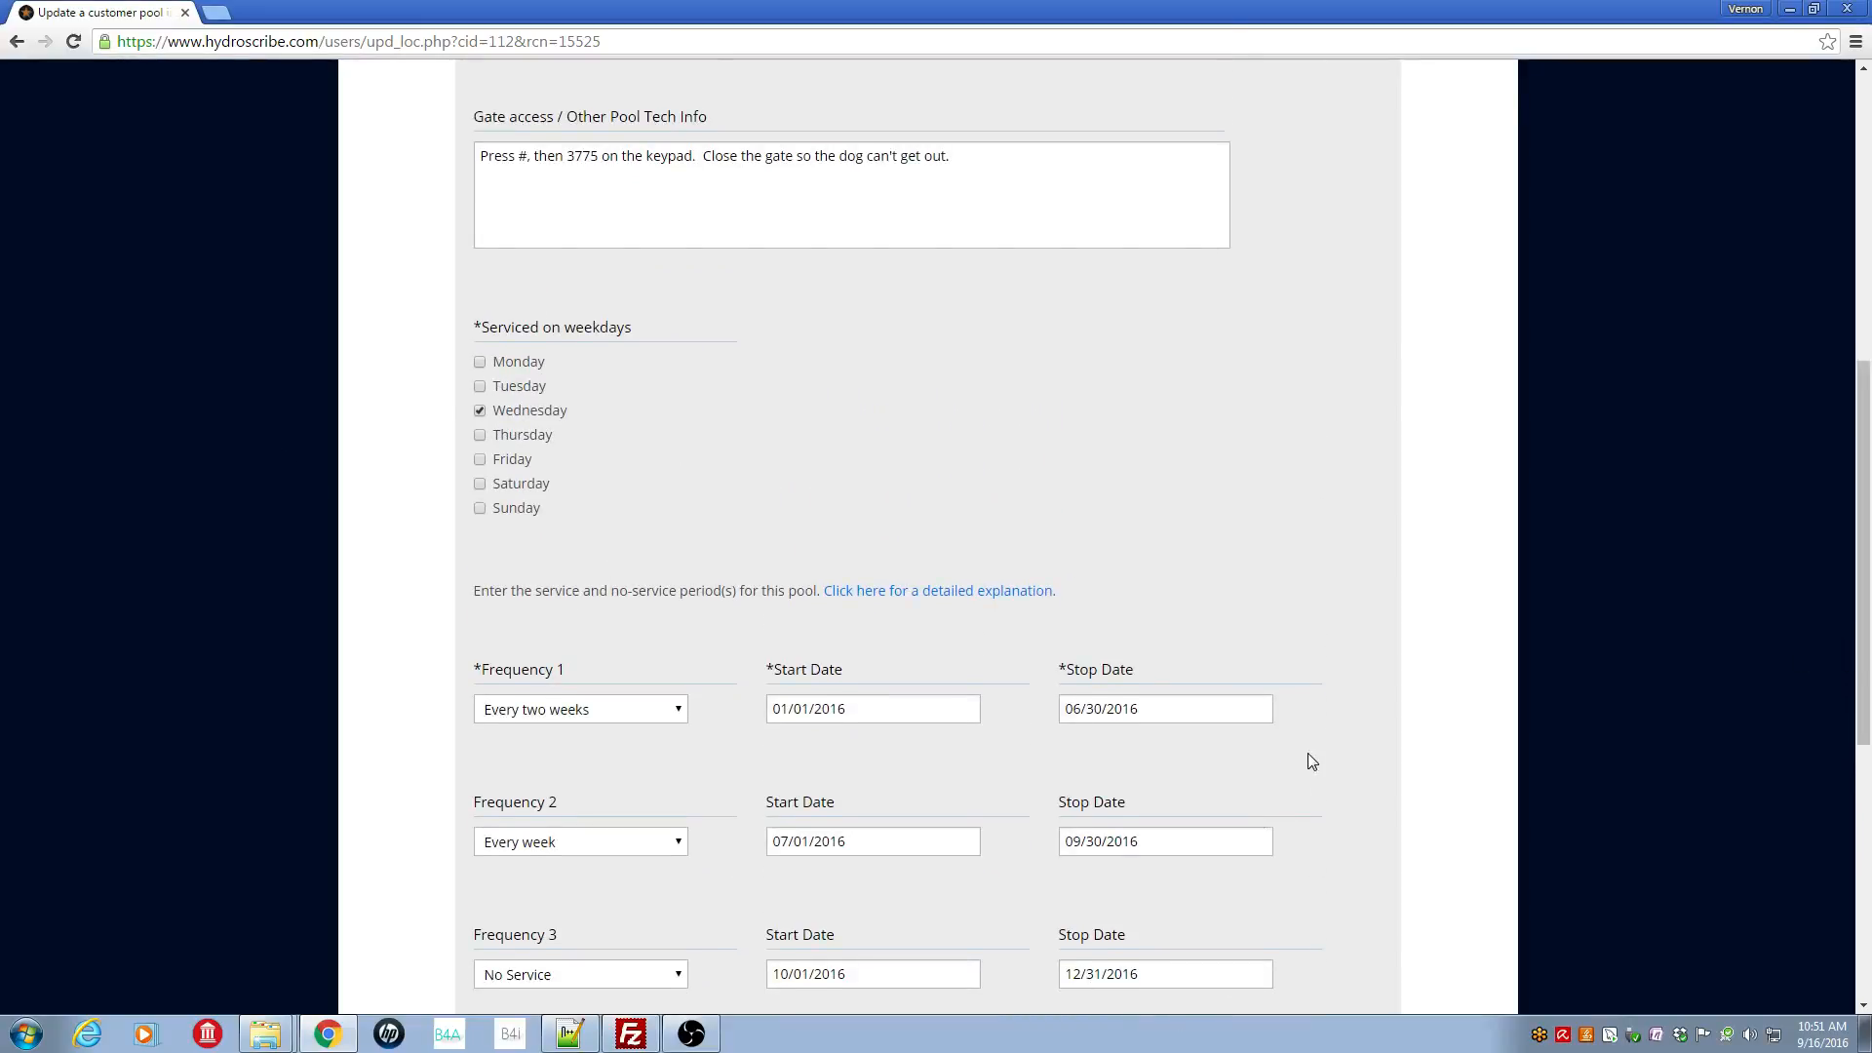